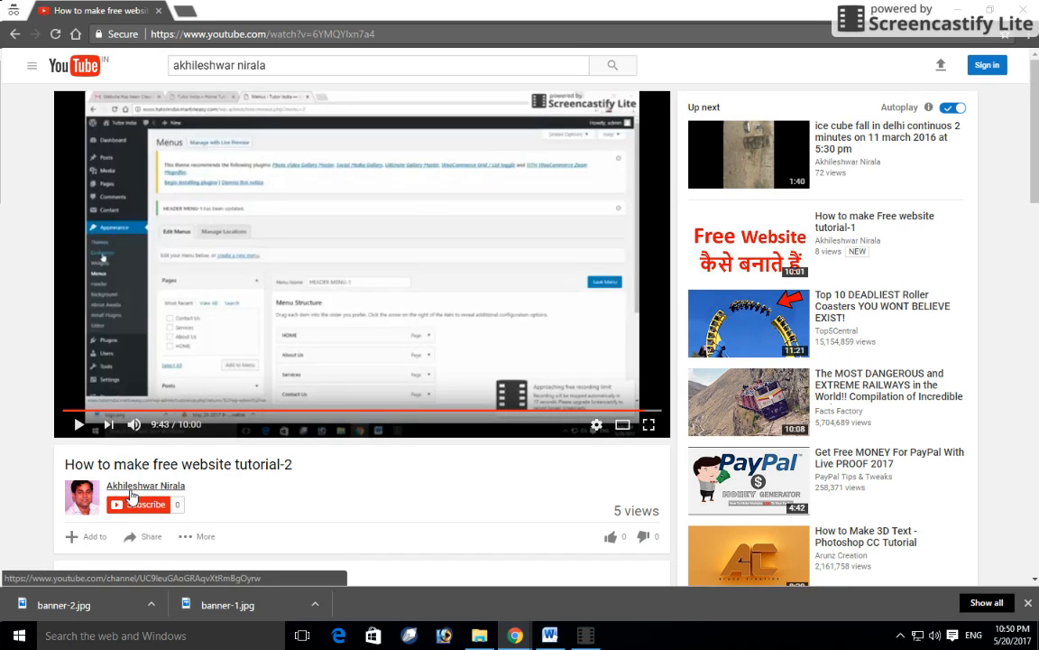
# - Leave the Menus editor and switch to the 'Tutor India – Home Tution' homepage tab
pyautogui.click(149, 509)
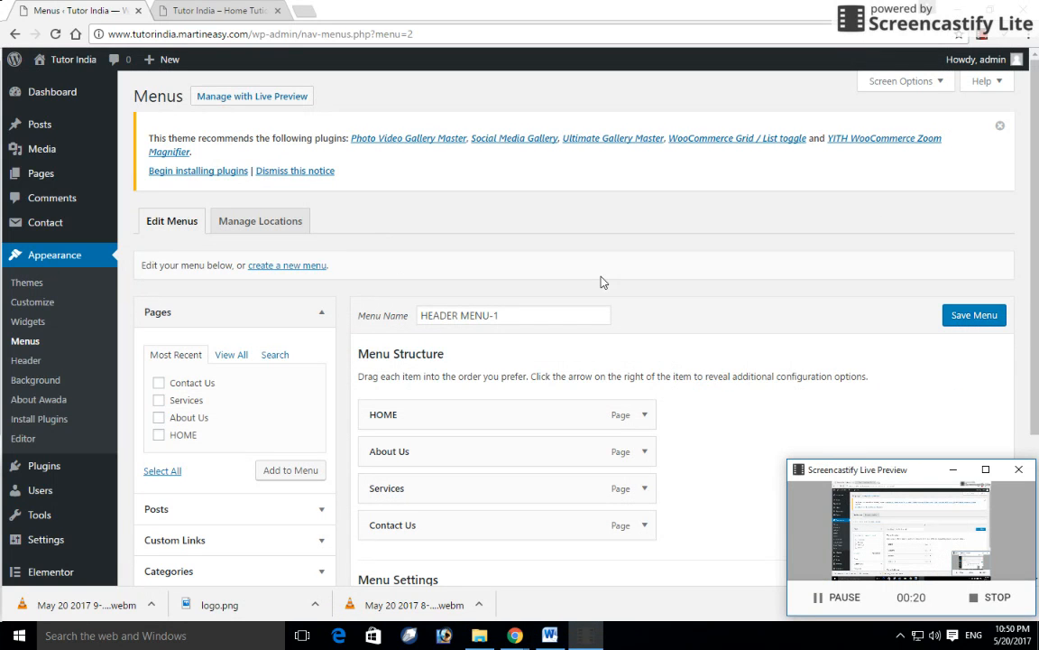
pyautogui.scroll(-3, 604, 282)
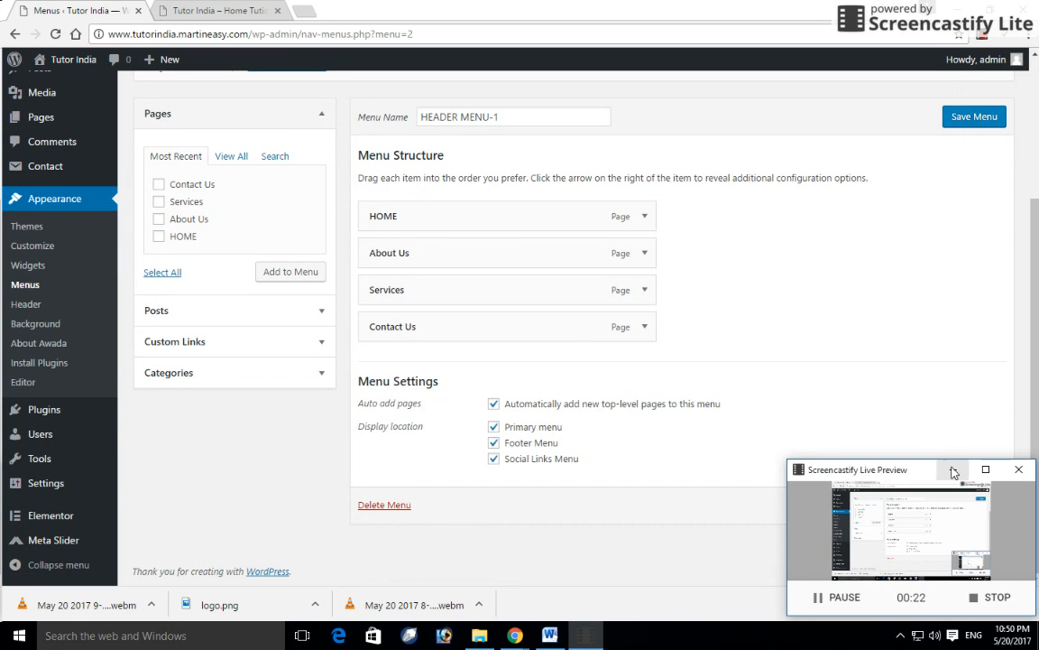
pyautogui.click(954, 470)
pyautogui.scroll(2, 424, 288)
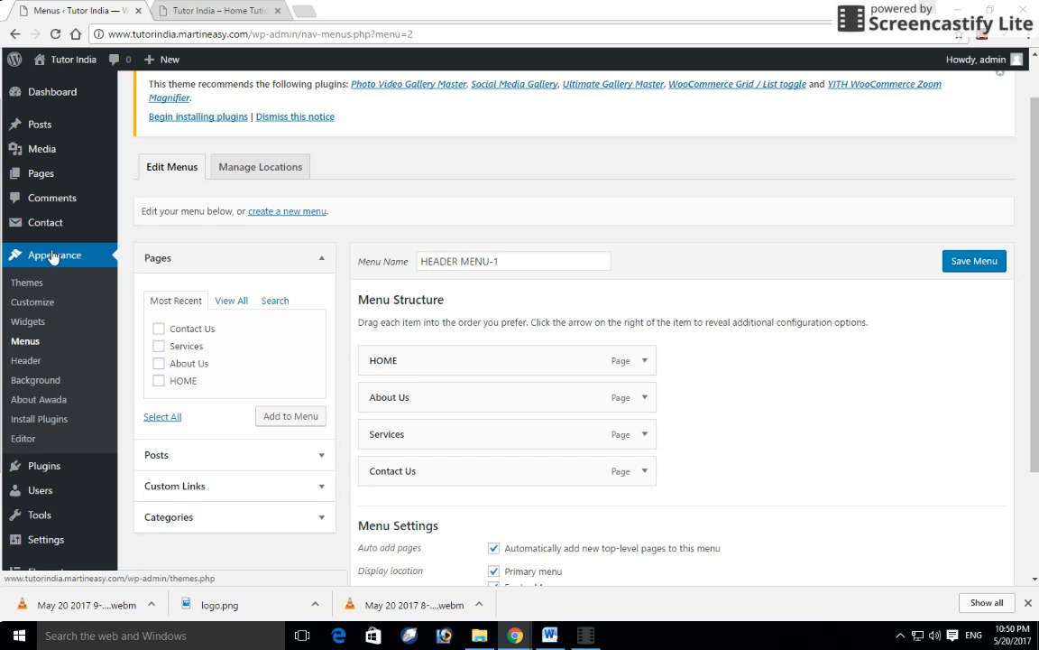
pyautogui.click(172, 9)
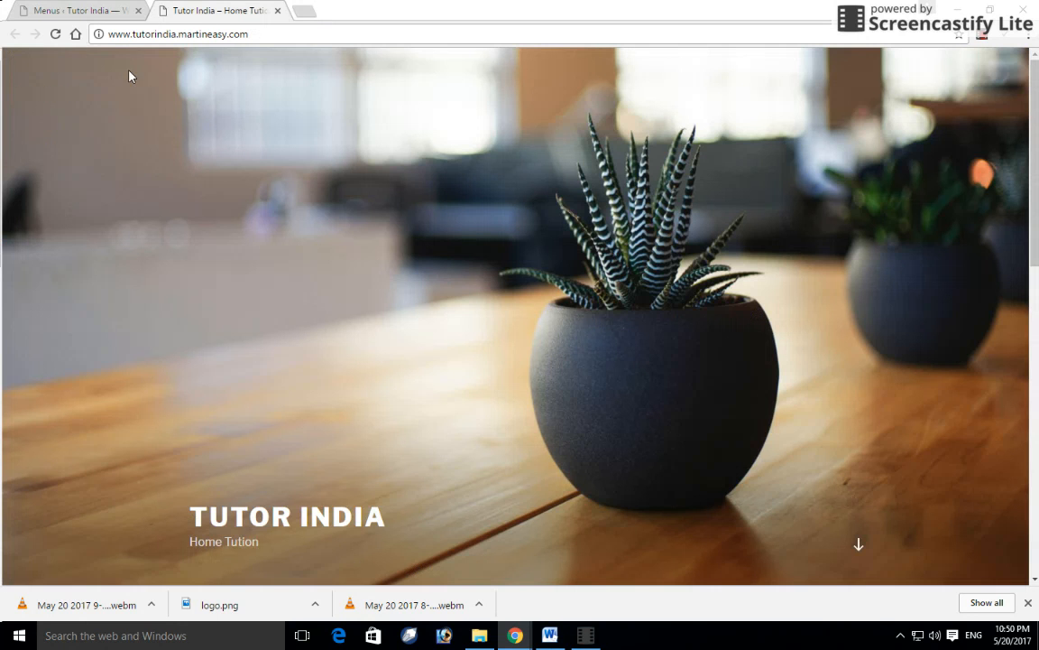
# - Reload the homepage to check the HOME, ABOUT US, SERVICES, CONTACT US menu, then return to Menus
pyautogui.click(54, 34)
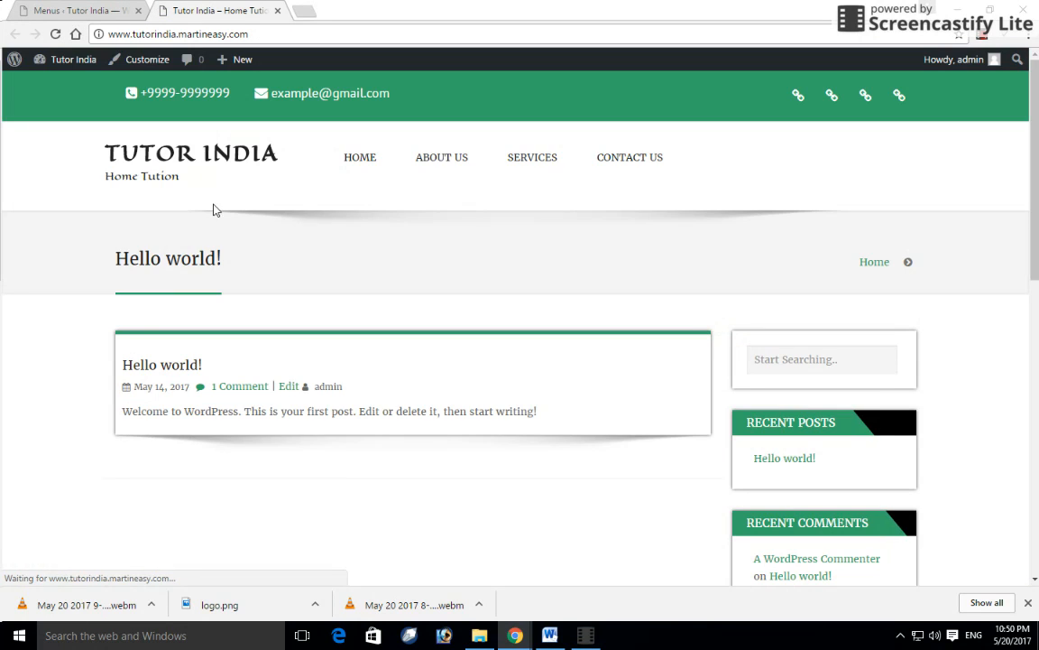
pyautogui.scroll(-4, 470, 258)
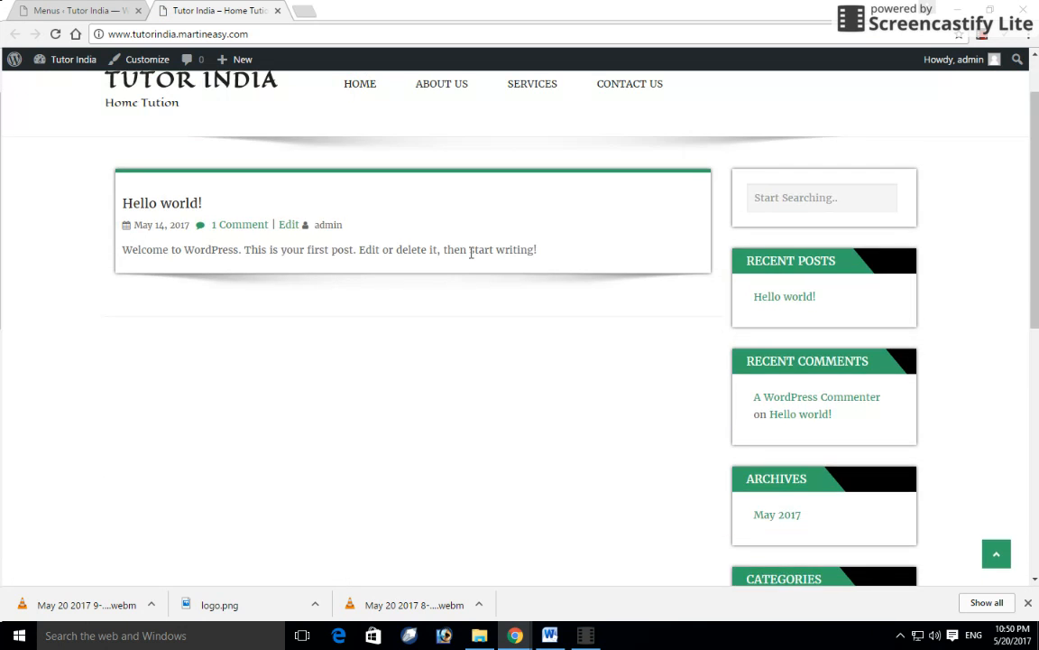
pyautogui.scroll(4, 470, 267)
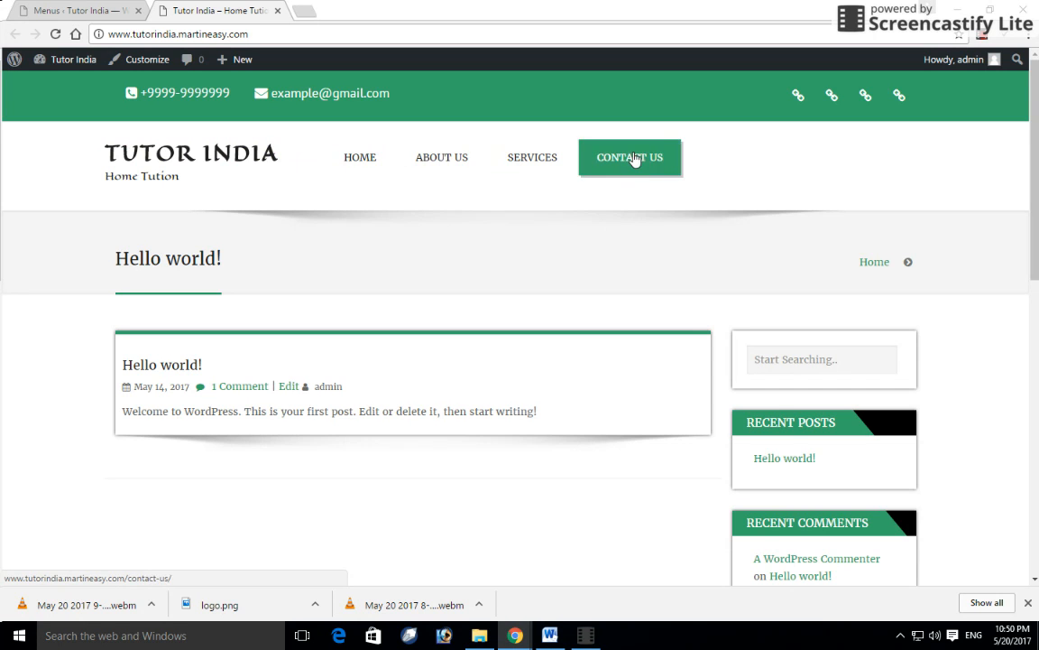
pyautogui.scroll(-3, 606, 298)
pyautogui.scroll(-4, 607, 298)
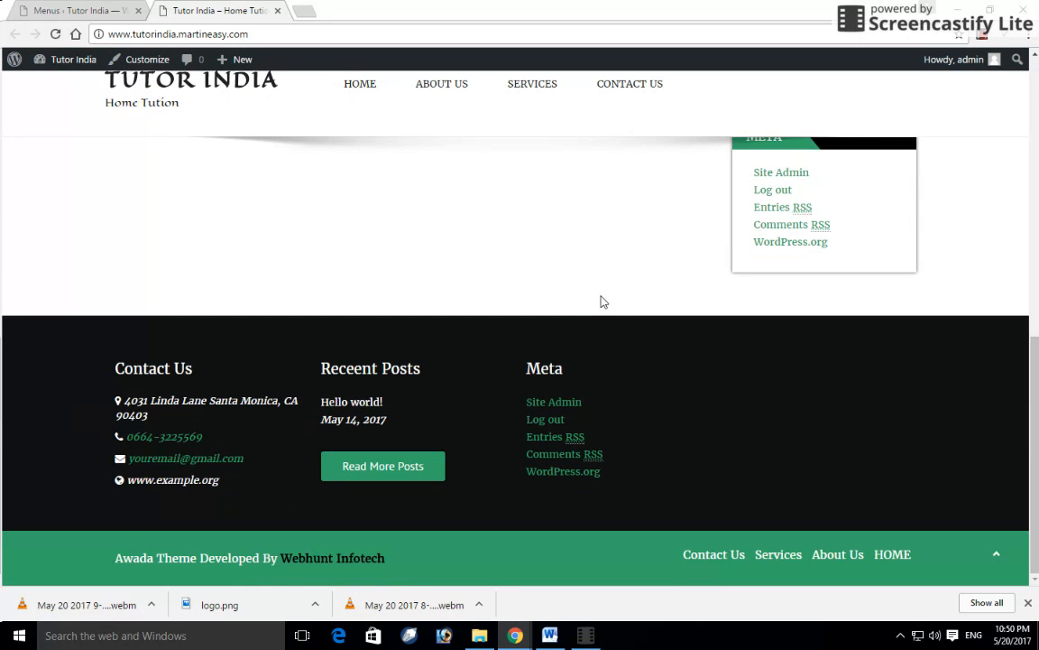
pyautogui.scroll(8, 586, 309)
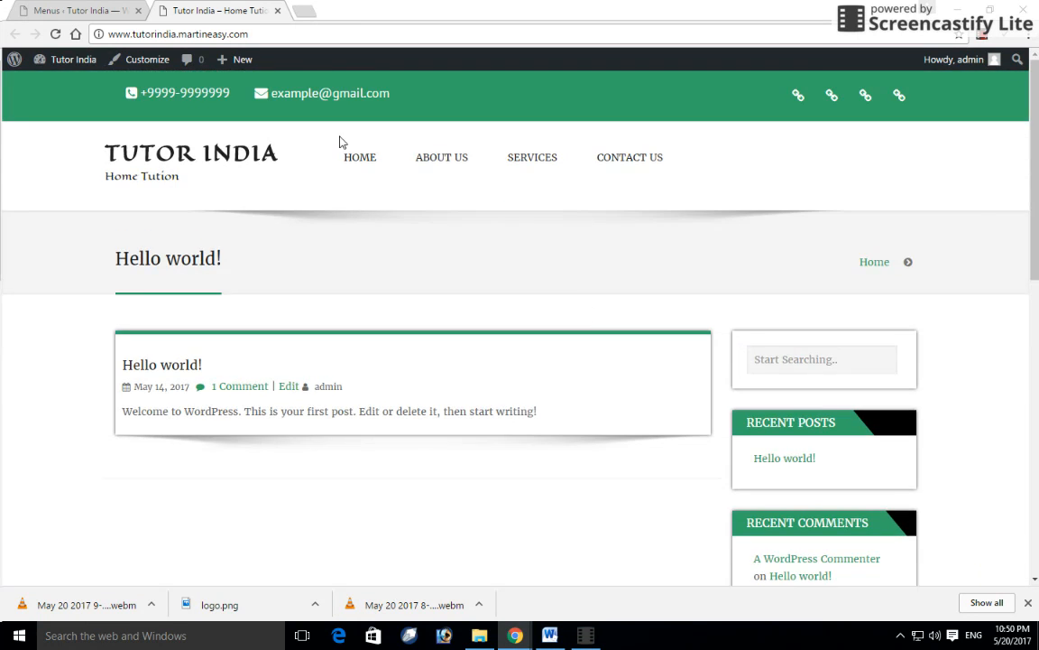
pyautogui.click(90, 9)
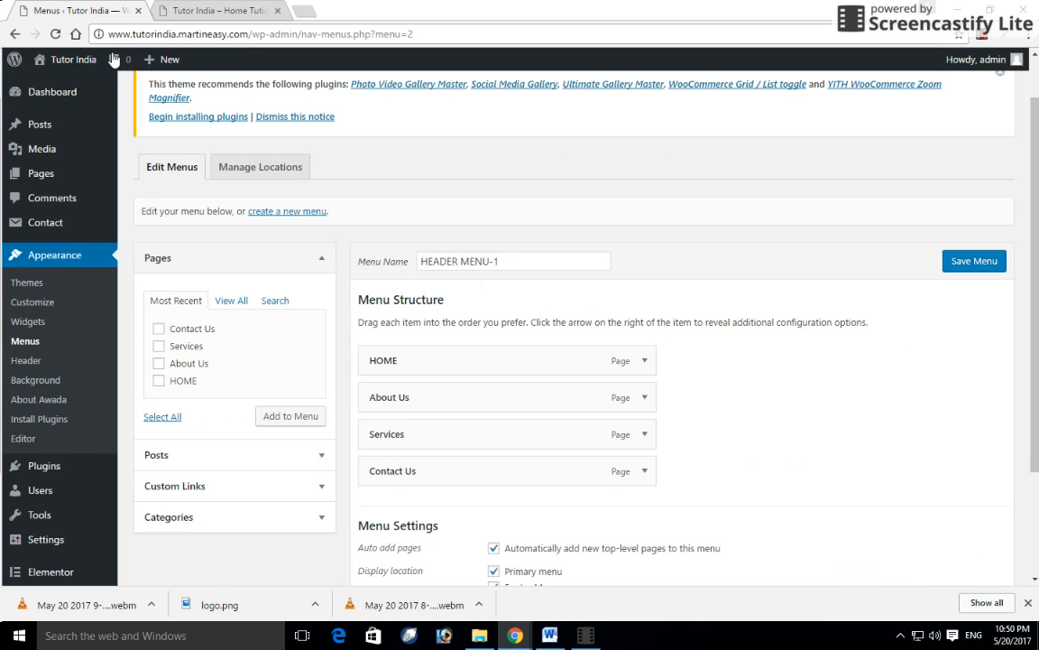
# - Open Customize > Site Identity and bring up the Select logo image picker
pyautogui.click(40, 304)
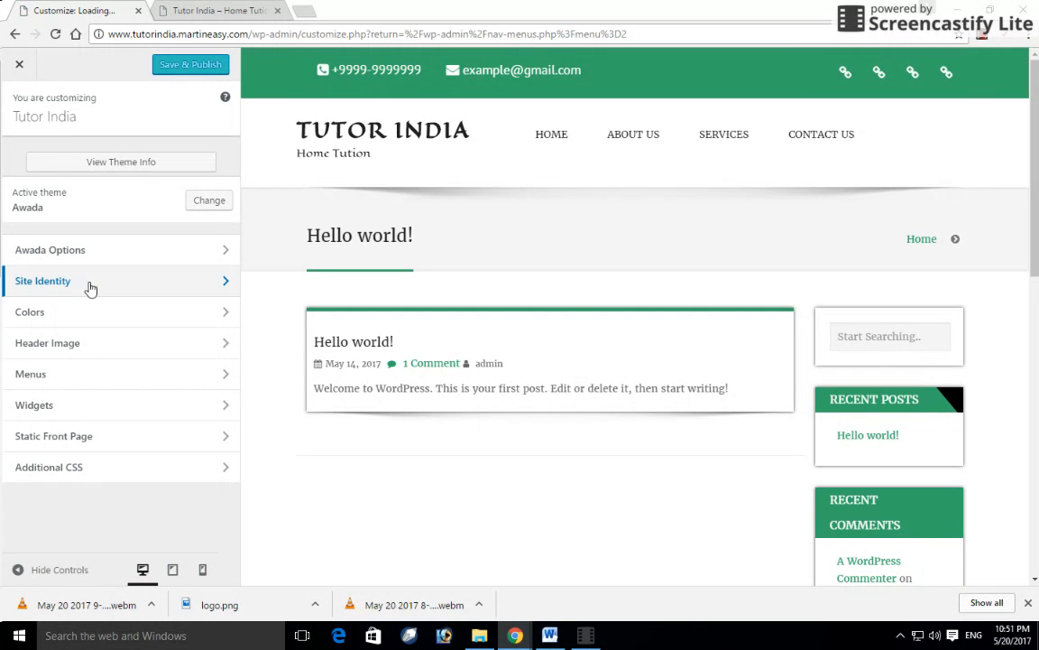
pyautogui.click(89, 287)
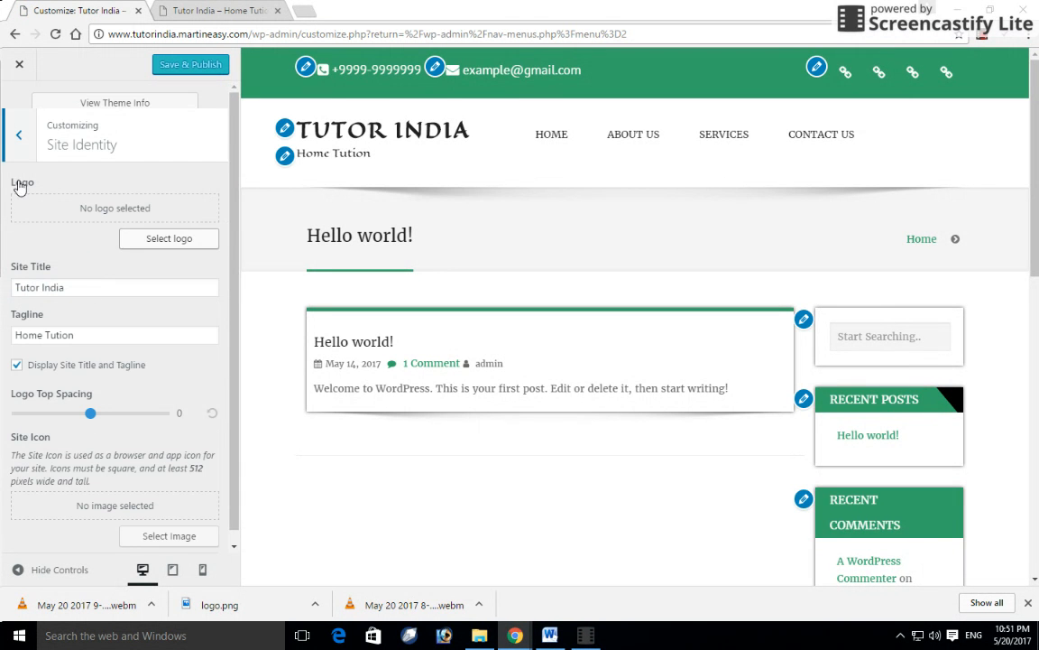
pyautogui.click(20, 135)
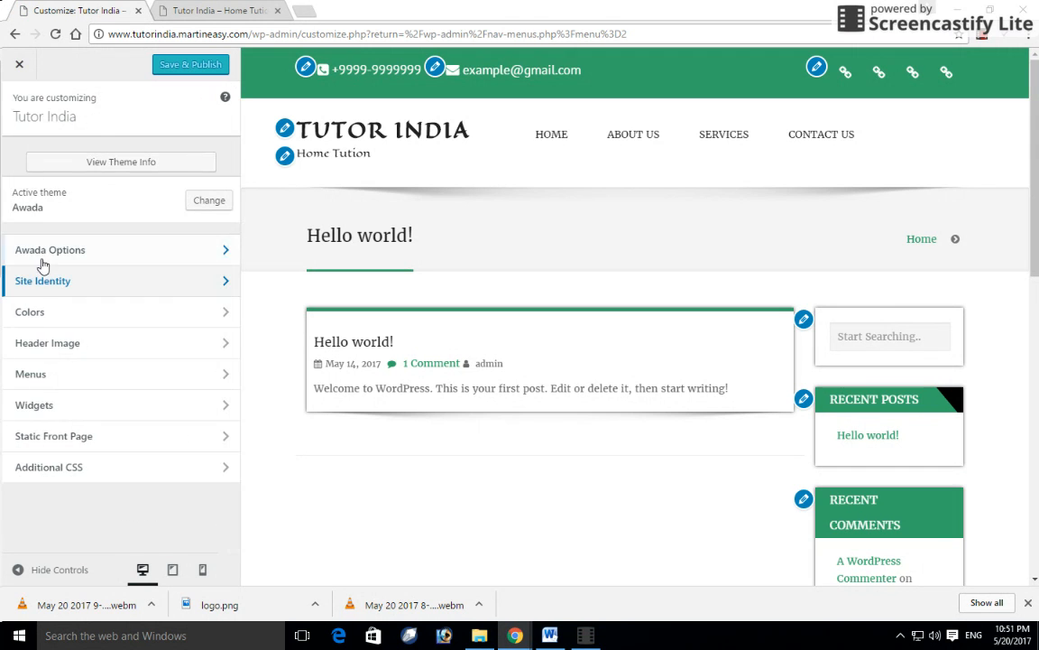
pyautogui.click(188, 286)
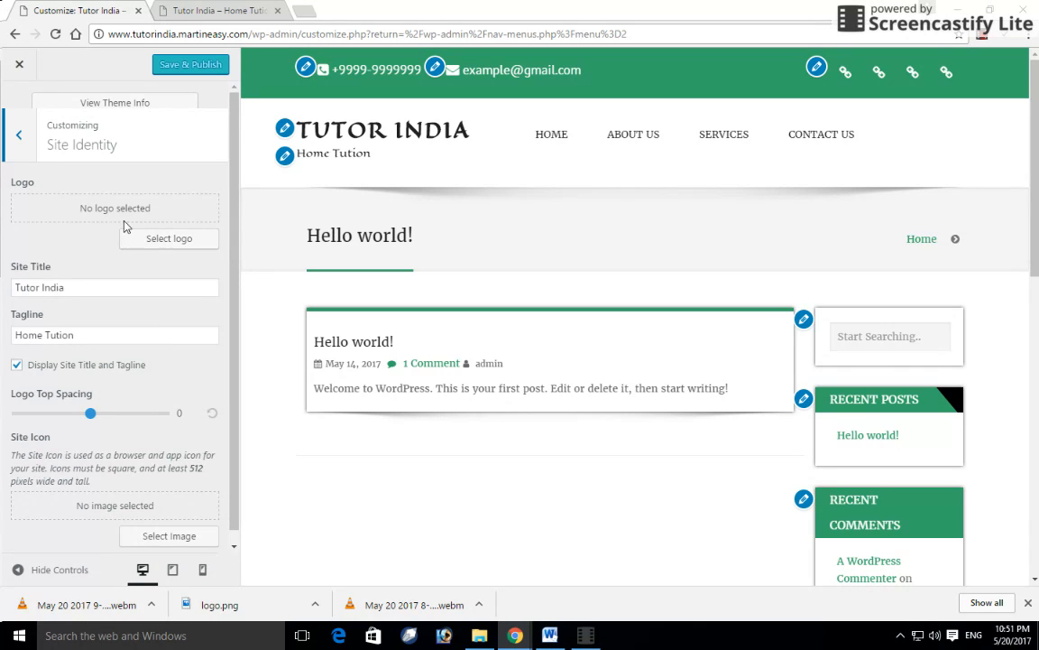
pyautogui.click(177, 245)
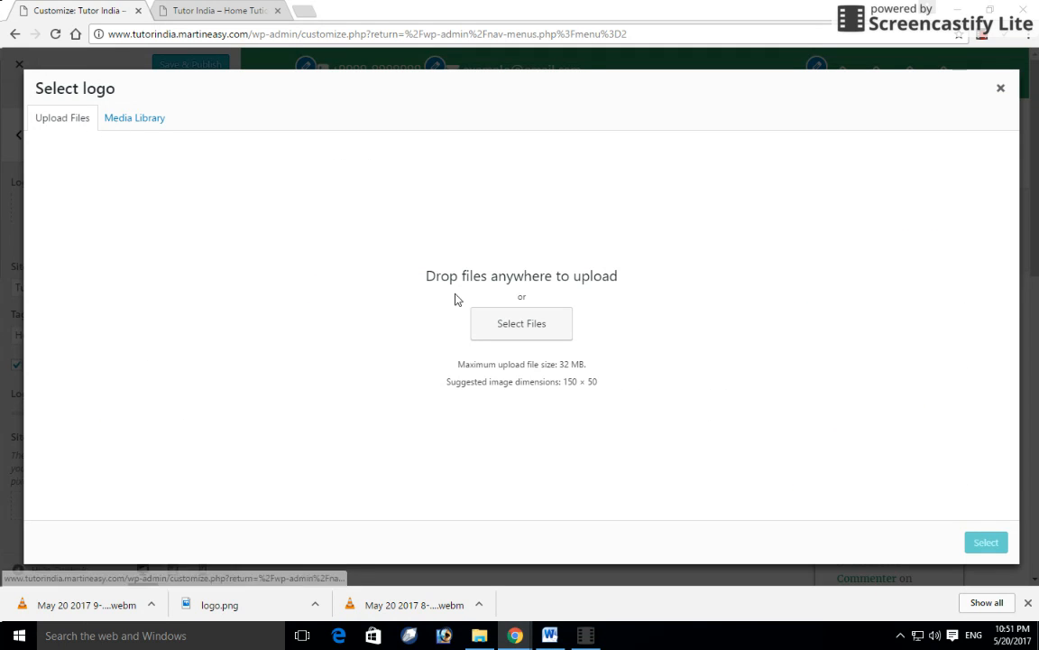
# - Upload logo.png and set it as the site logo, skipping cropping
pyautogui.click(487, 333)
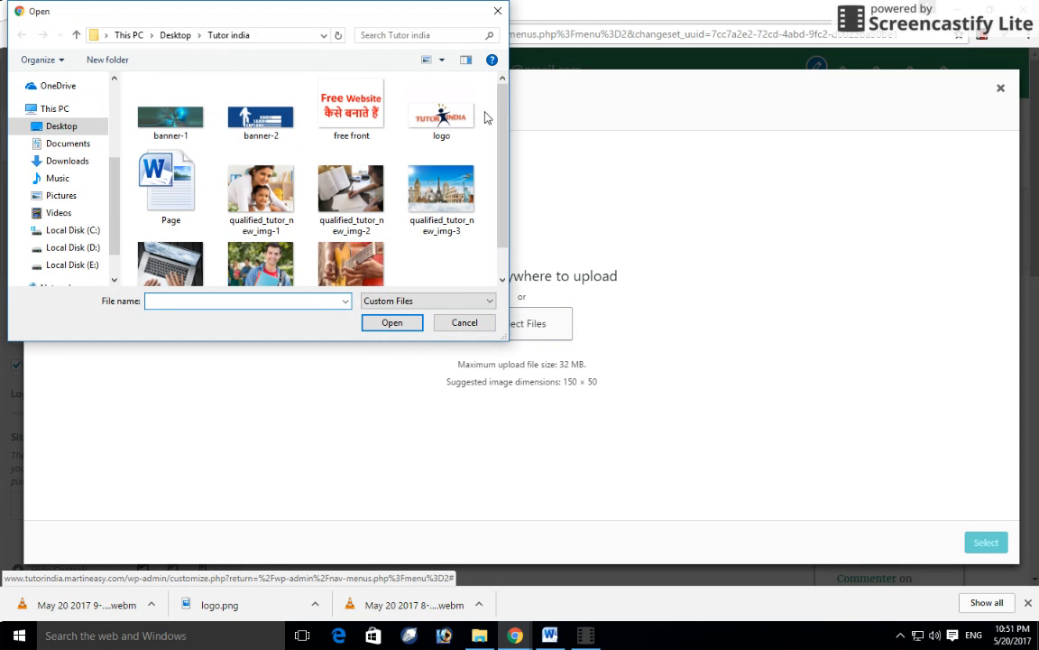
pyautogui.click(441, 119)
pyautogui.click(398, 326)
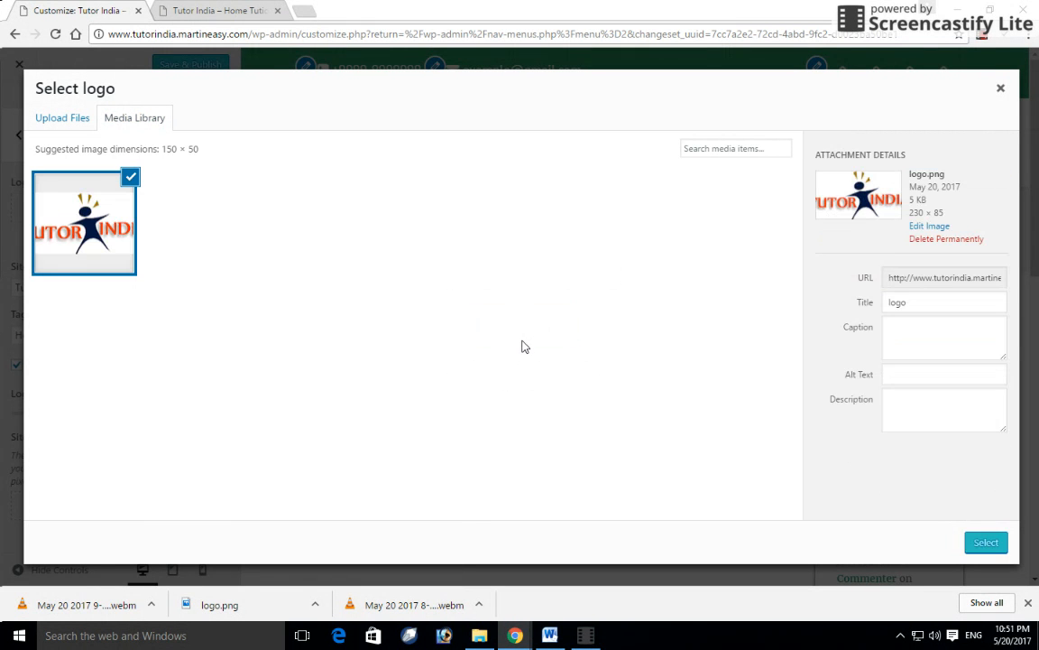
pyautogui.click(983, 545)
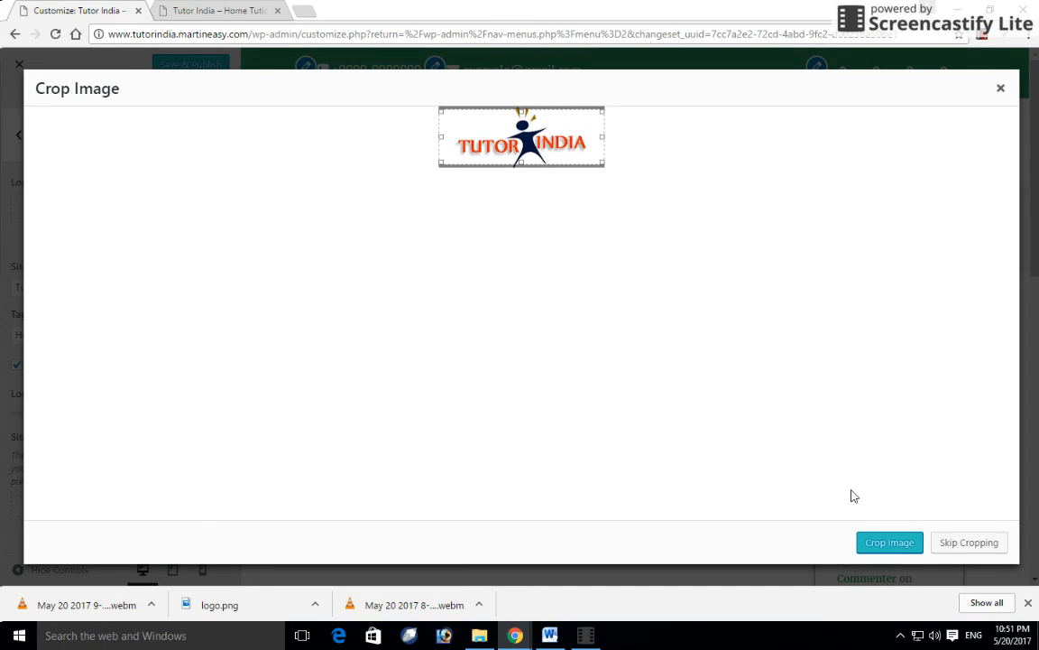
pyautogui.click(955, 545)
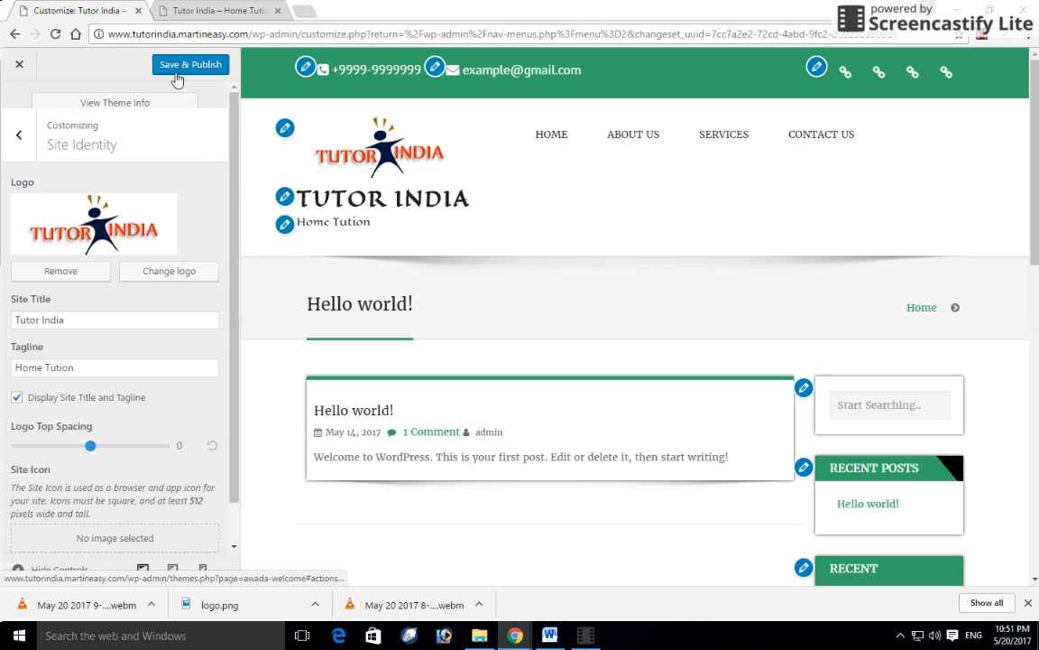
# - Publish the logo, hide the site title and tagline, set Logo Top Spacing to -24, and publish again
pyautogui.click(177, 78)
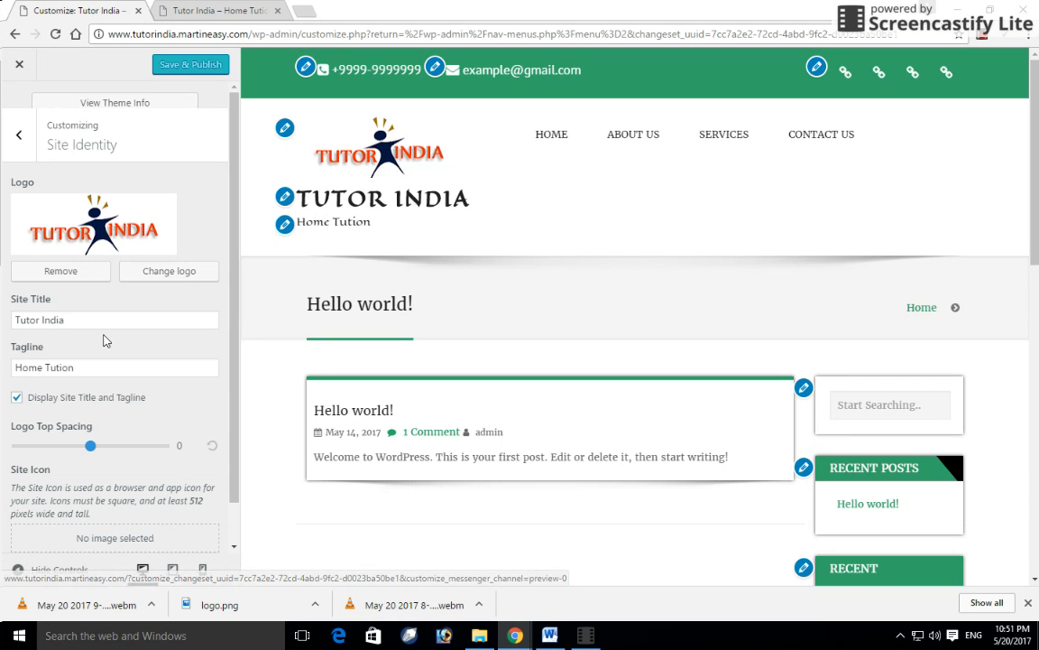
pyautogui.click(16, 400)
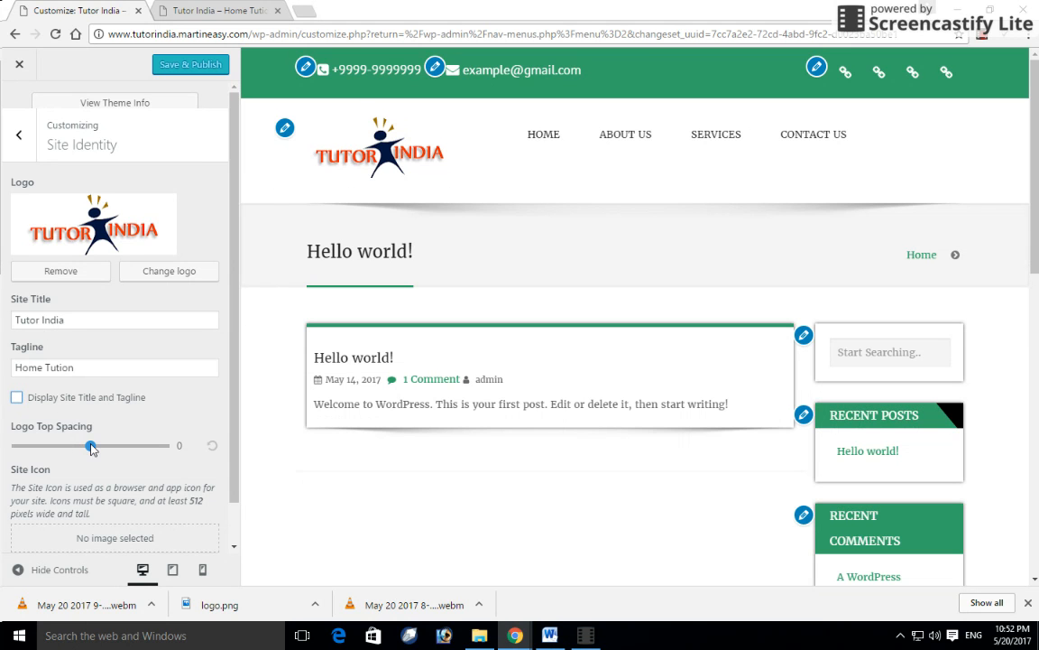
pyautogui.moveTo(90, 449); pyautogui.dragTo(55, 455)
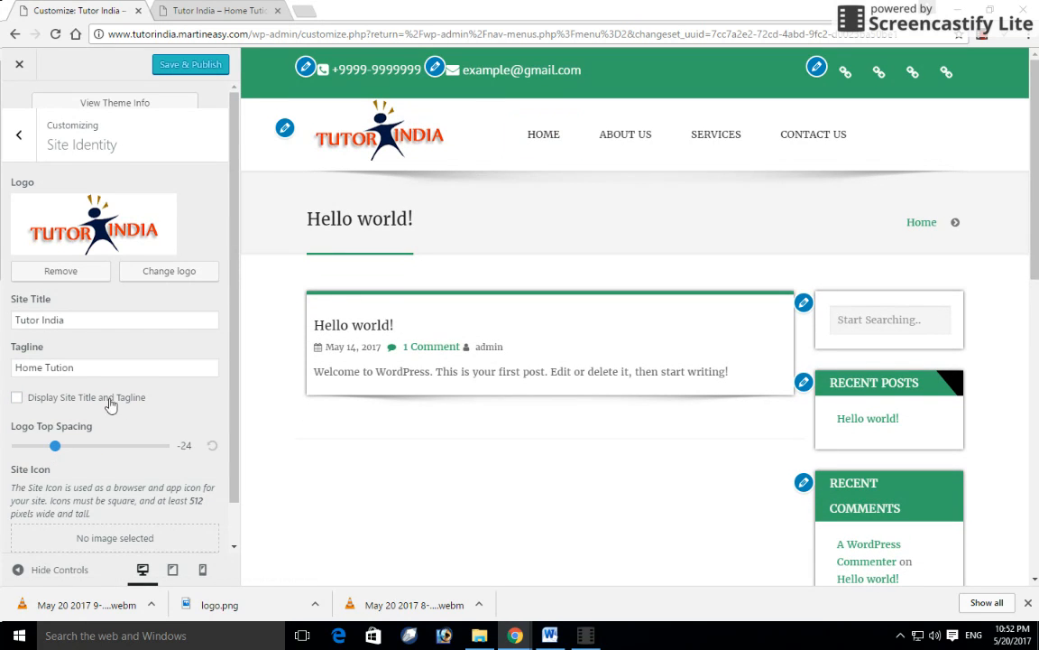
pyautogui.scroll(-1, 111, 424)
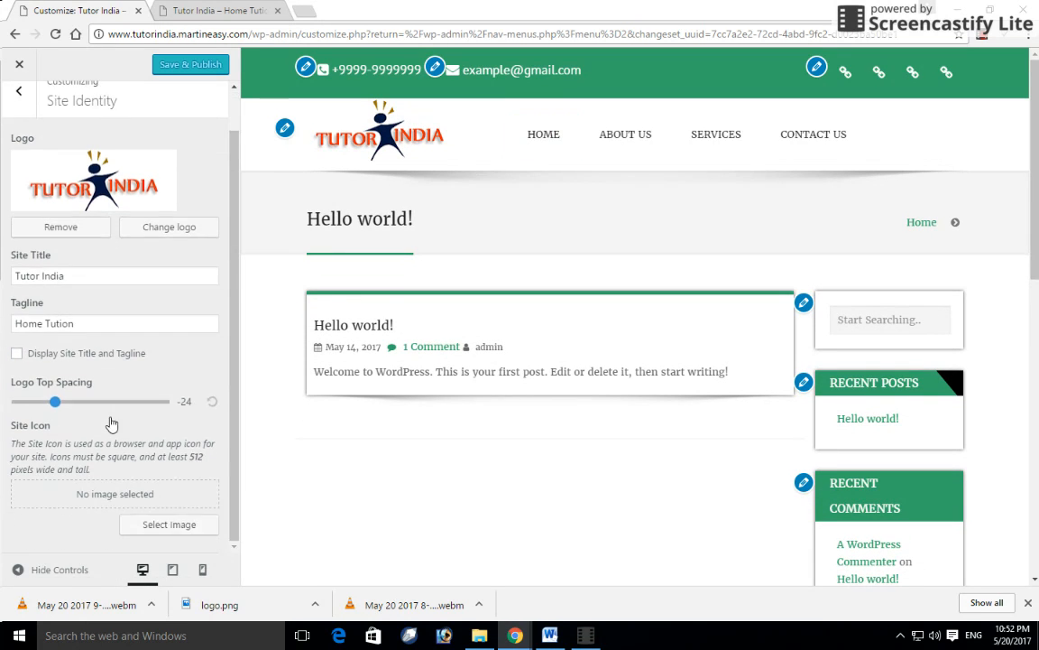
pyautogui.click(173, 68)
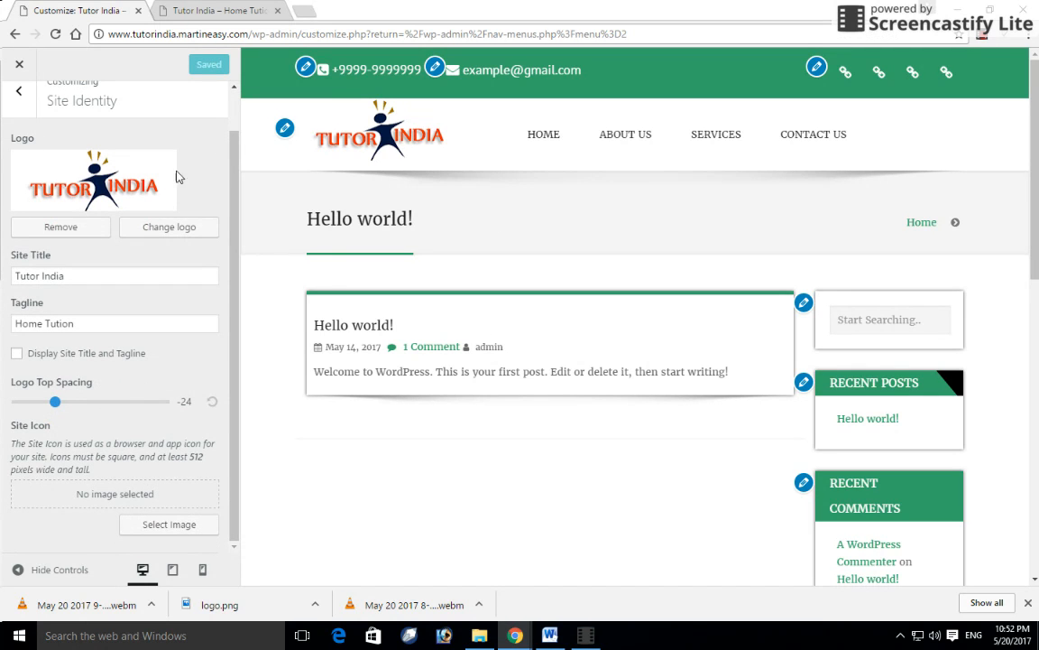
pyautogui.click(14, 94)
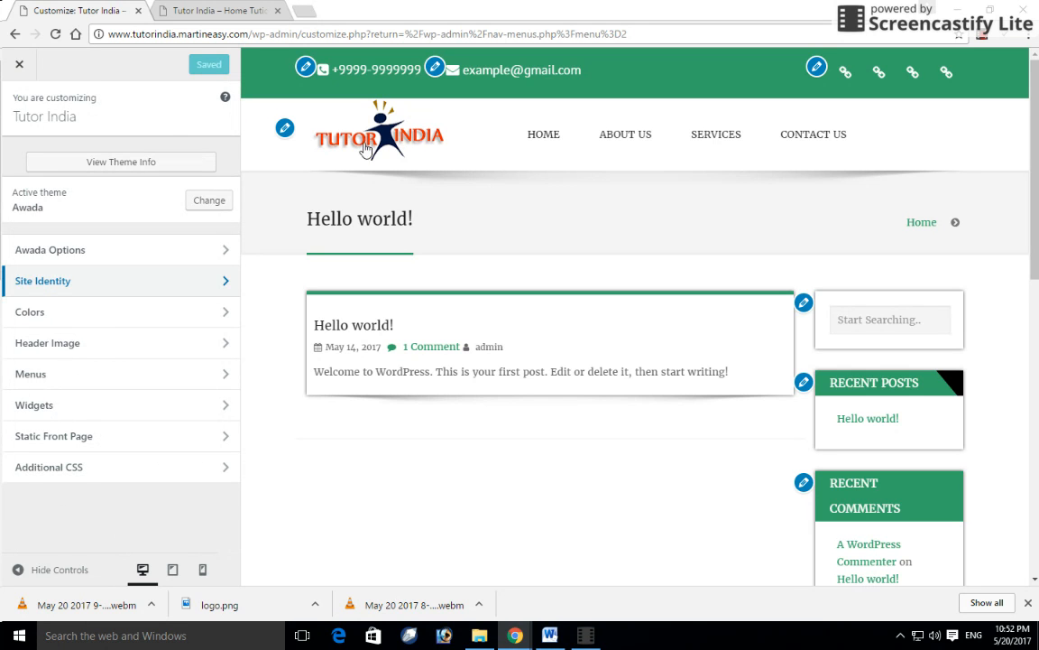
# - Reload the live site to see the logo replacing the title, then open the Colors section
pyautogui.click(219, 9)
pyautogui.click(73, 59)
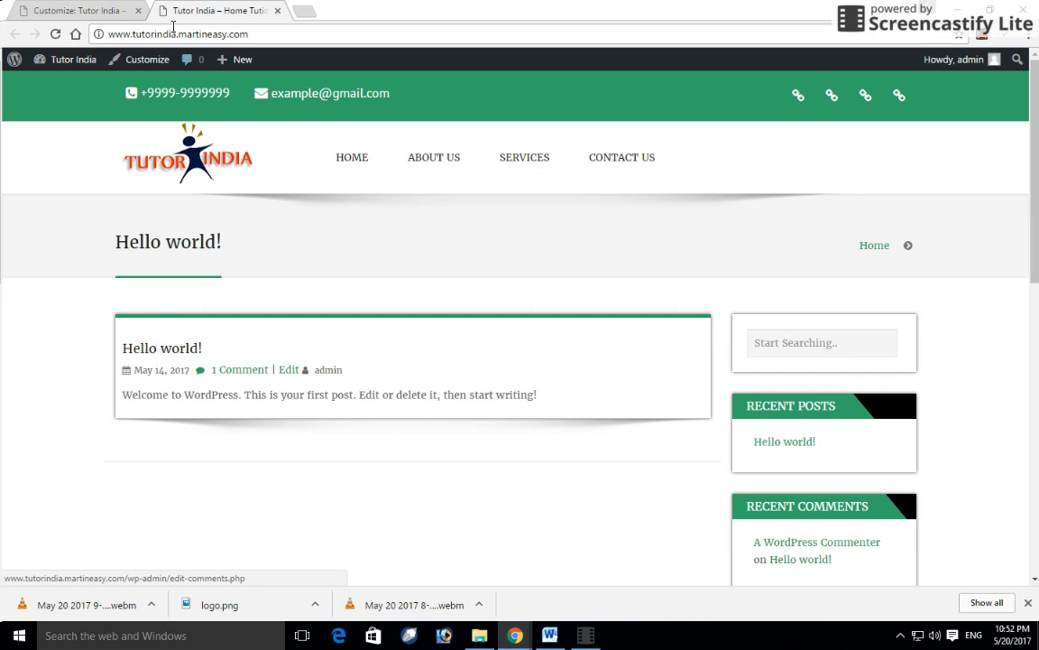
pyautogui.click(95, 10)
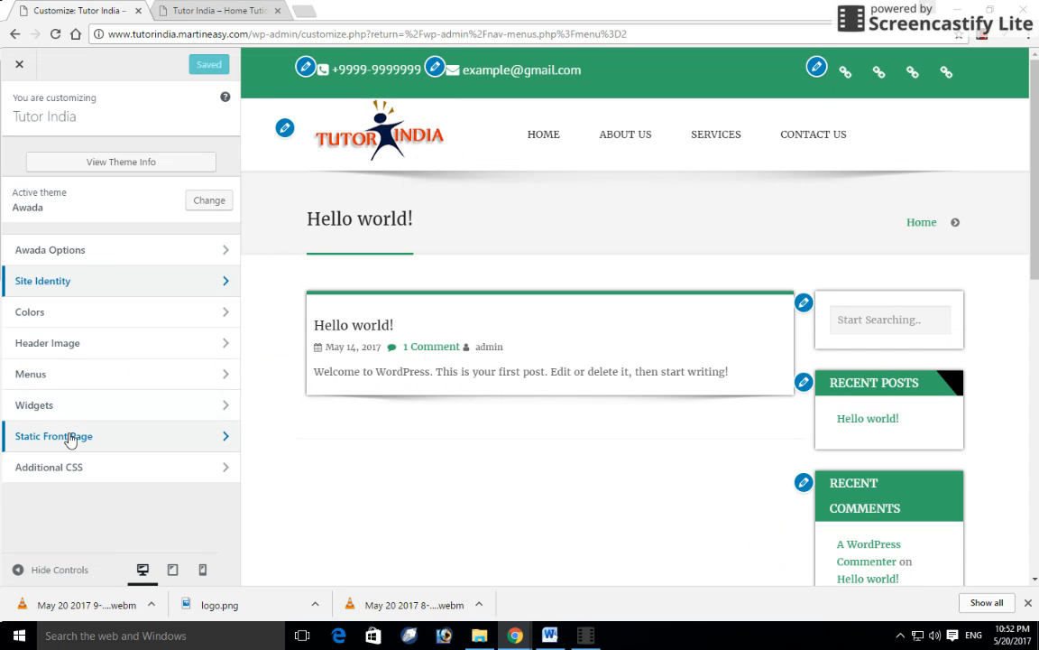
pyautogui.click(77, 320)
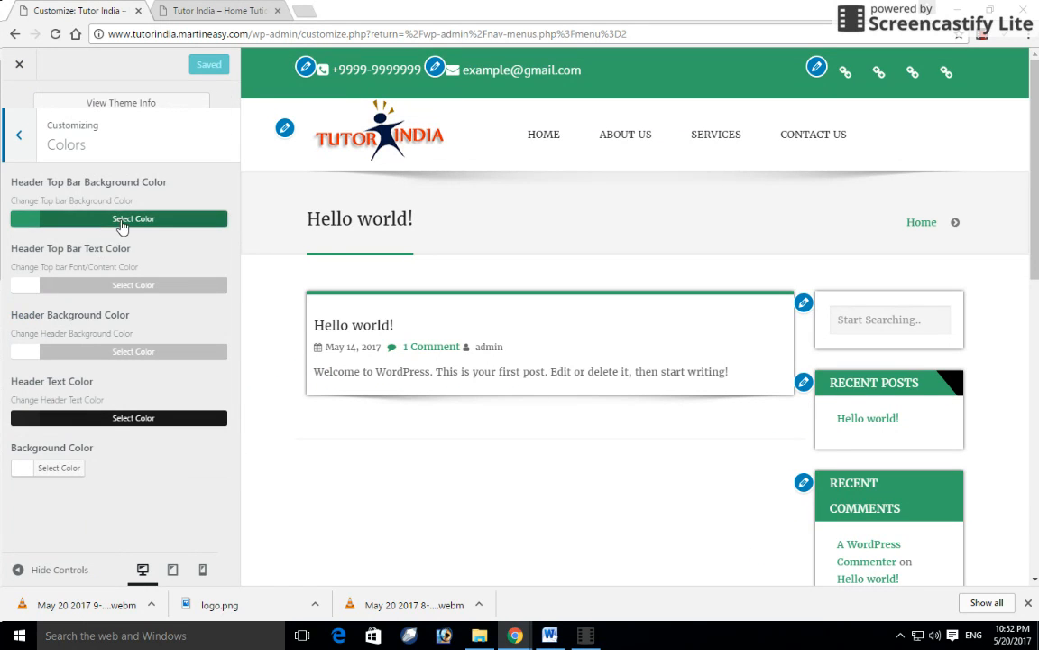
# - Change the Header Top Bar Background Color to dark blue #253682 and publish
pyautogui.click(121, 219)
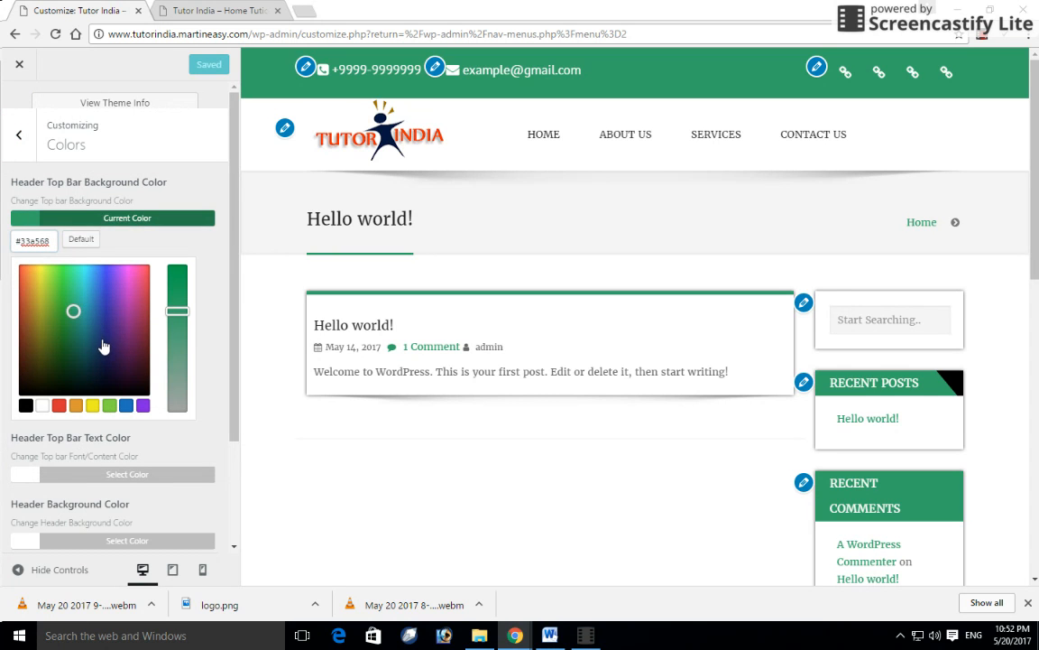
pyautogui.click(105, 337)
pyautogui.click(103, 330)
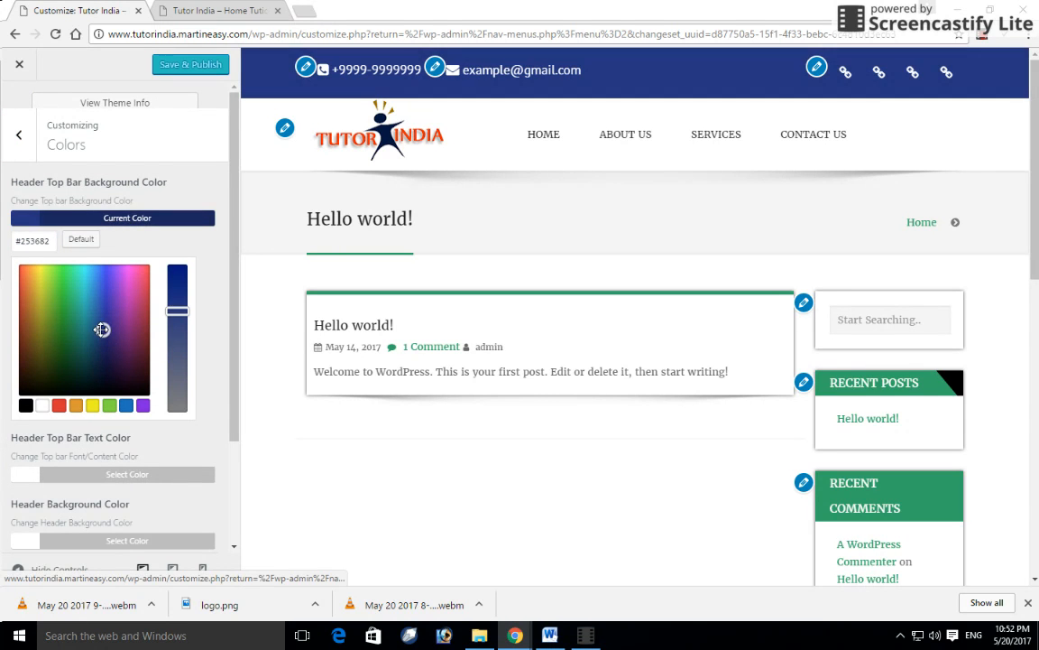
pyautogui.click(190, 163)
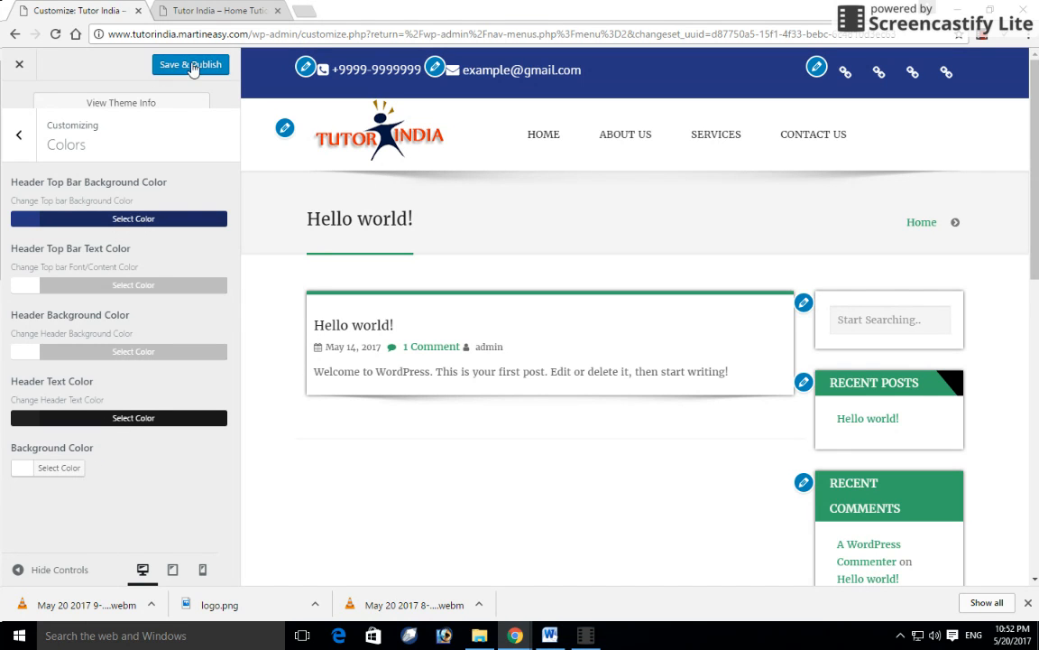
pyautogui.click(200, 65)
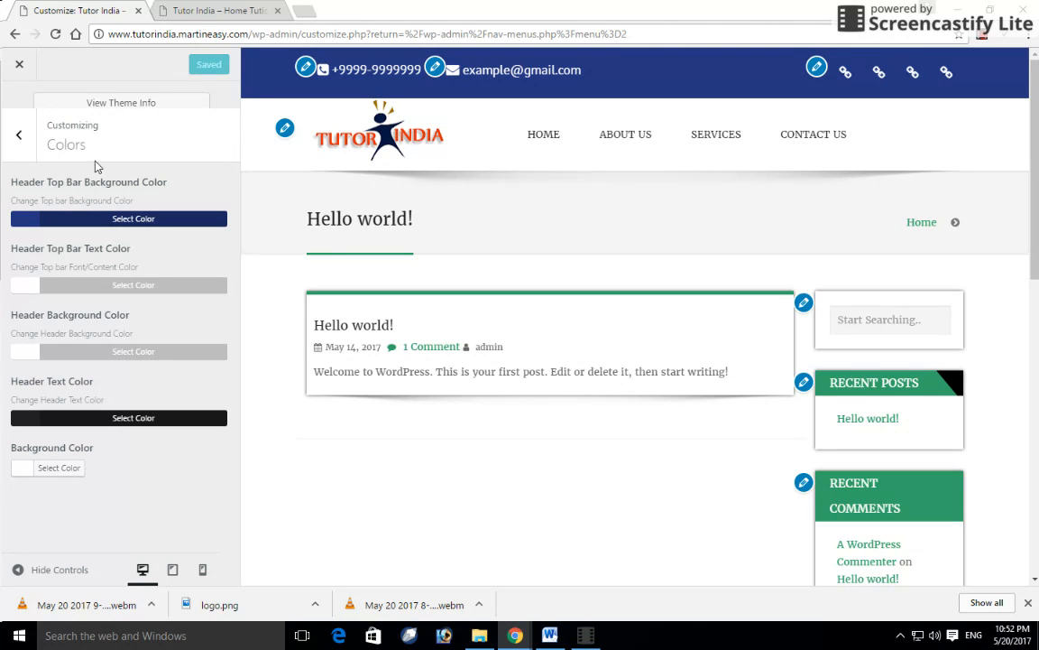
pyautogui.click(20, 136)
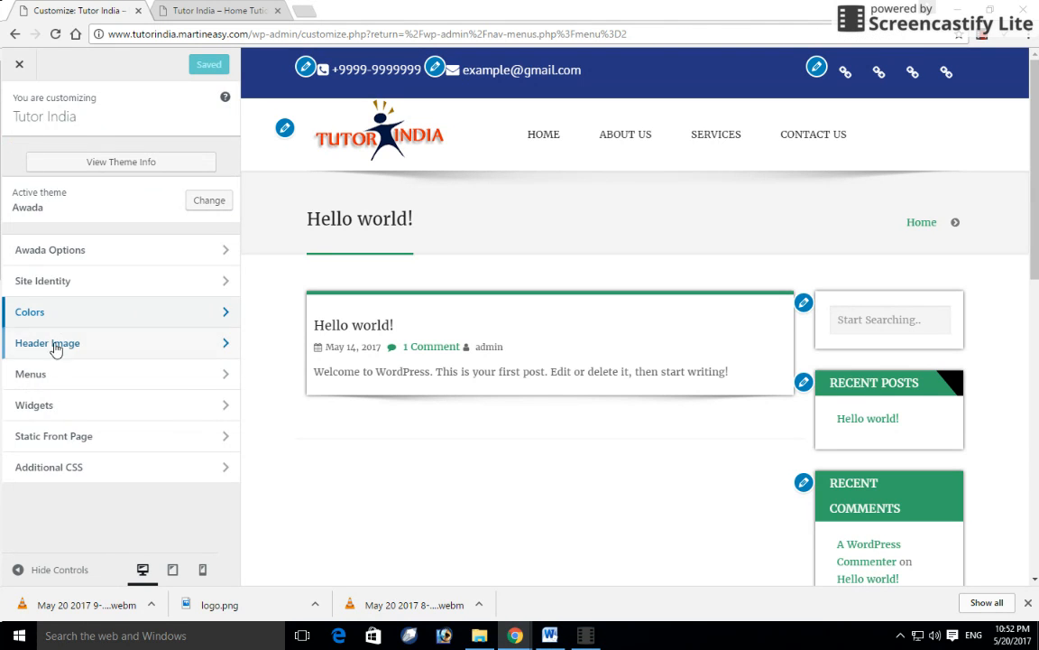
# - Look through the Header Image and Widgets sections, then open Static Front Page
pyautogui.click(65, 352)
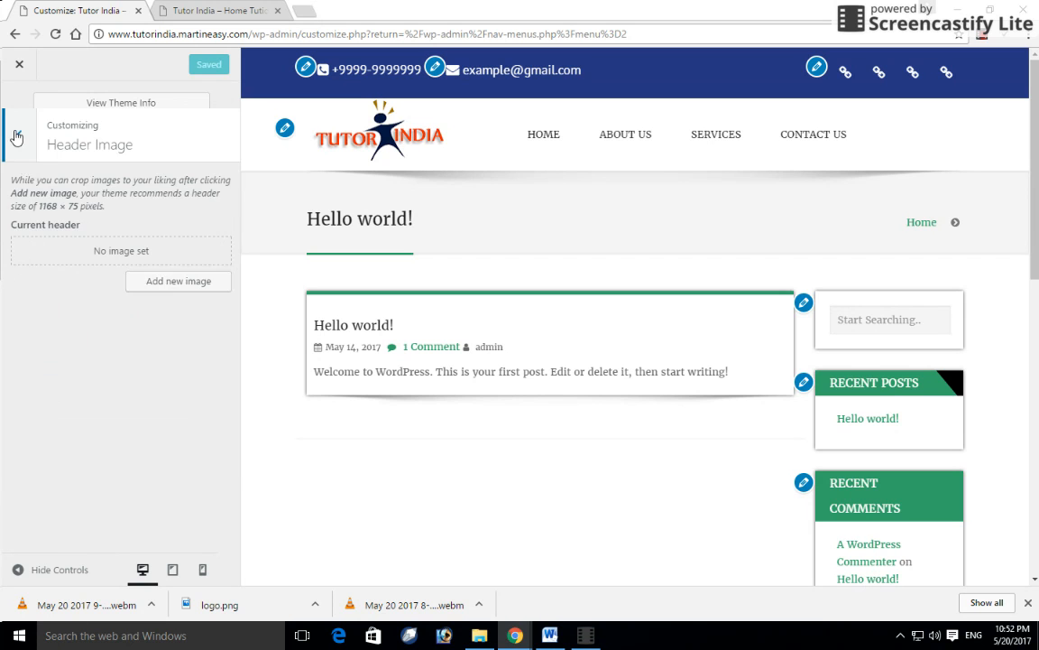
pyautogui.click(18, 134)
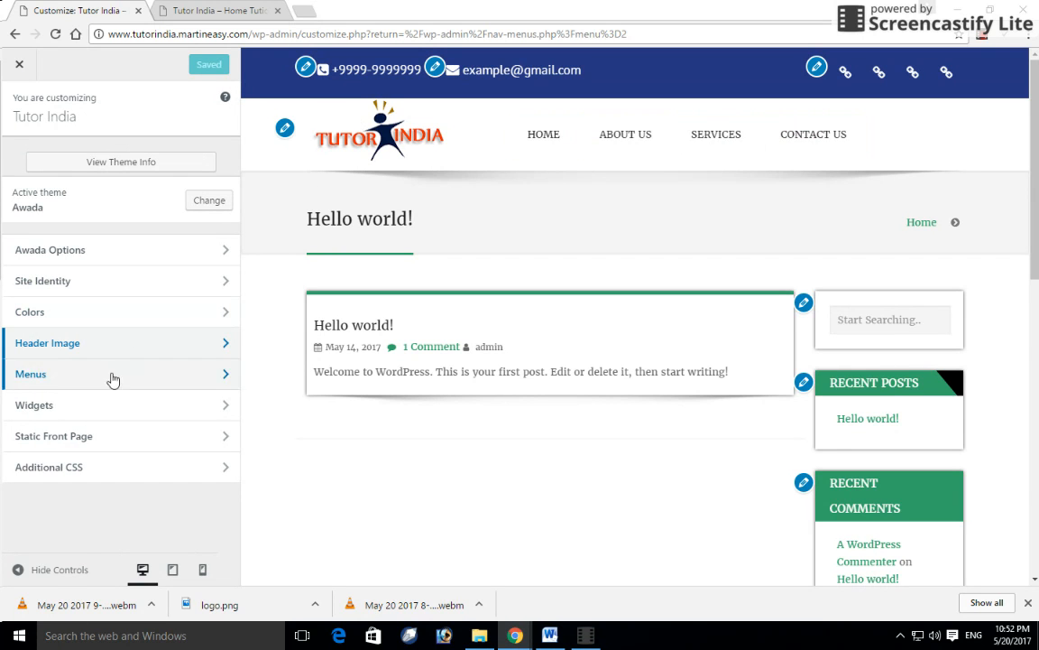
pyautogui.click(122, 424)
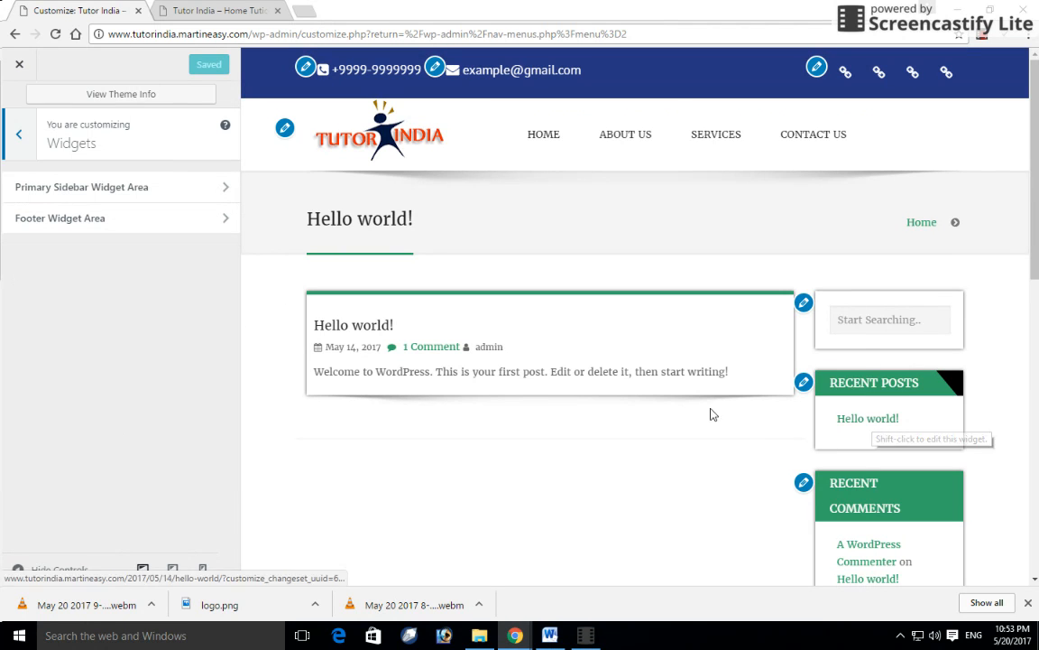
pyautogui.click(17, 141)
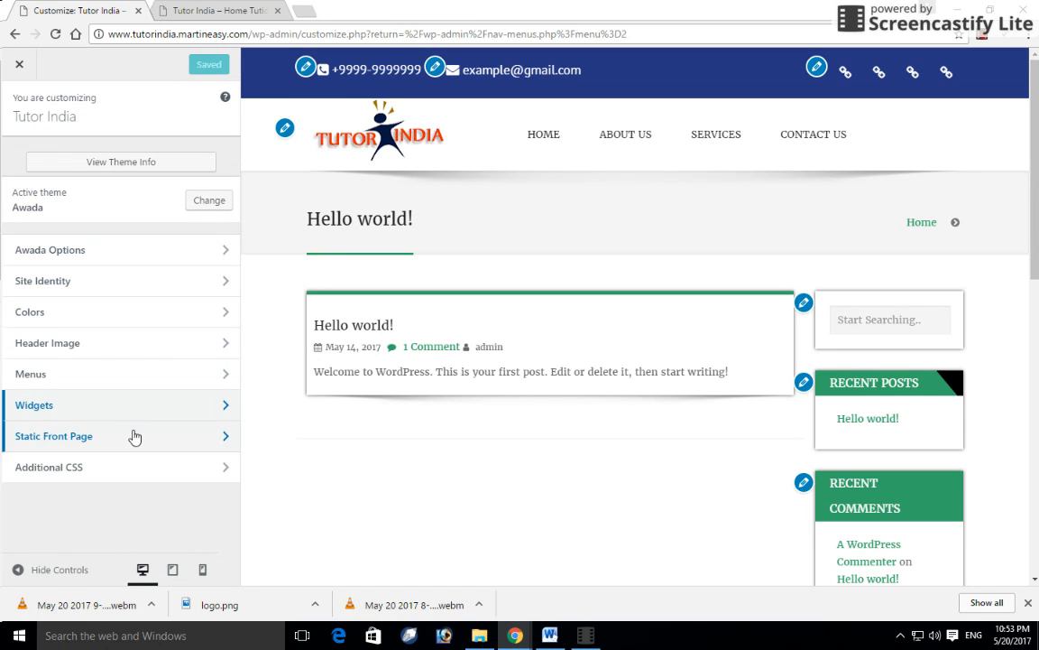
pyautogui.click(133, 441)
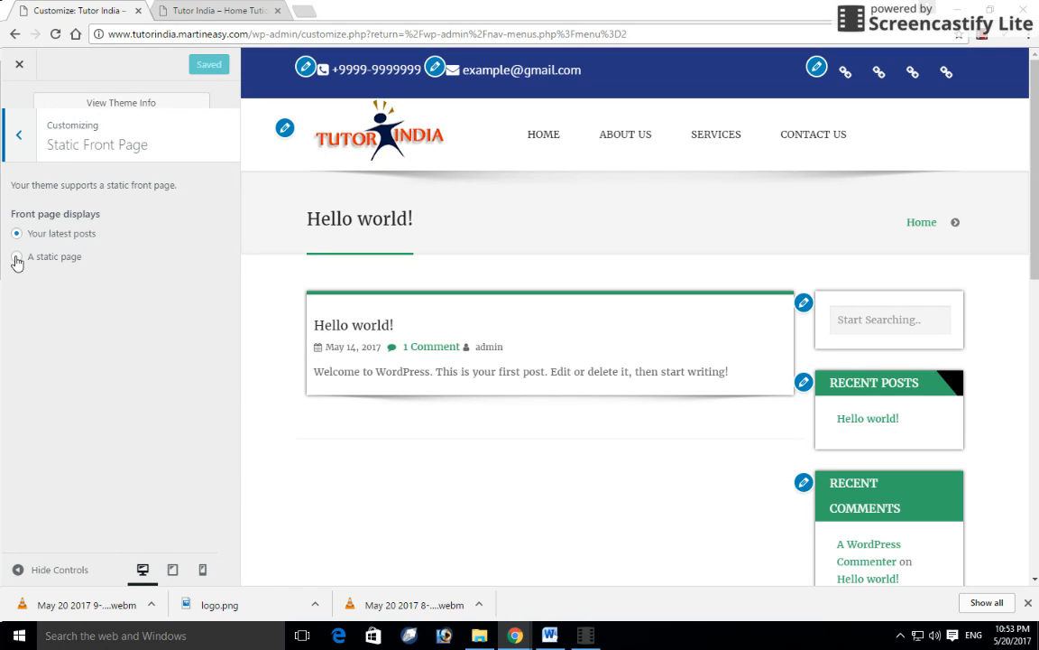
# - Set a static front page with HOME as both Front page and Posts page, publish, and reload the live site
pyautogui.click(17, 259)
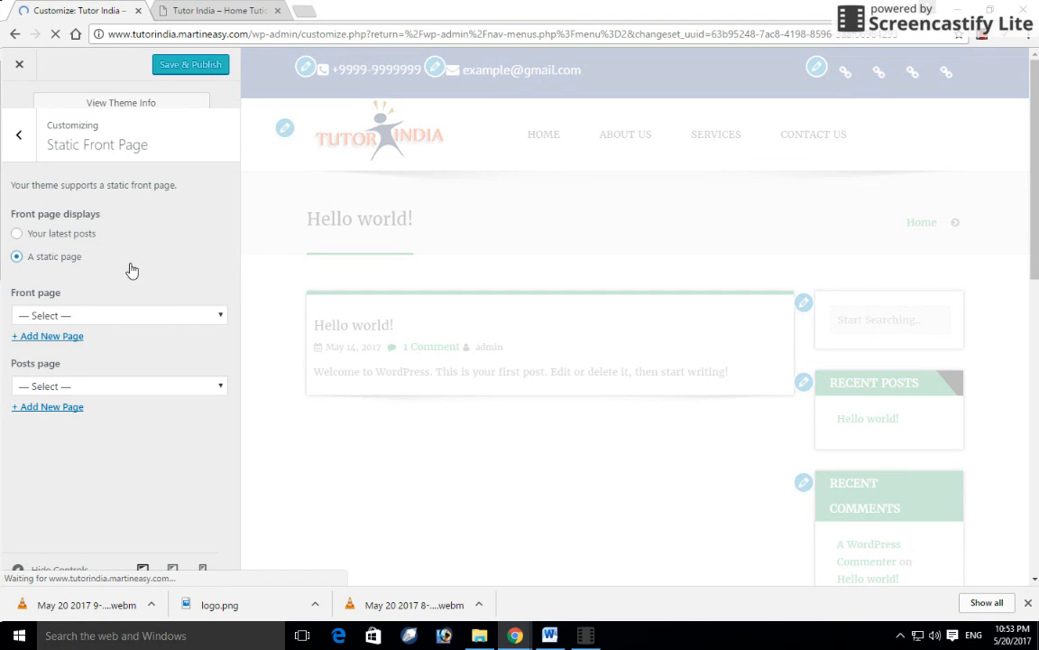
pyautogui.click(178, 316)
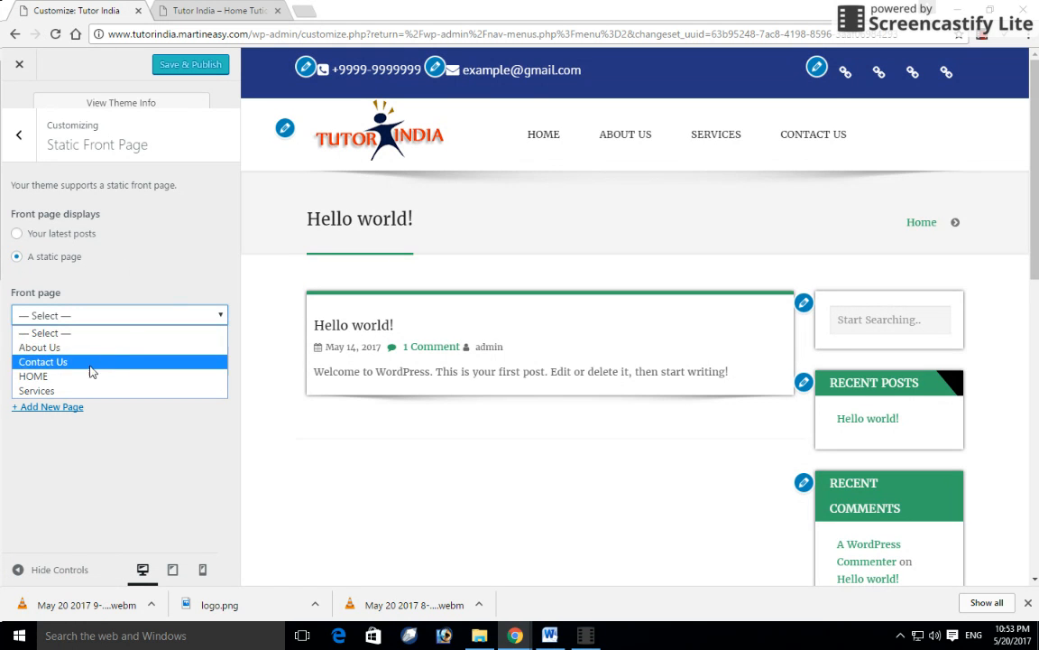
pyautogui.click(79, 376)
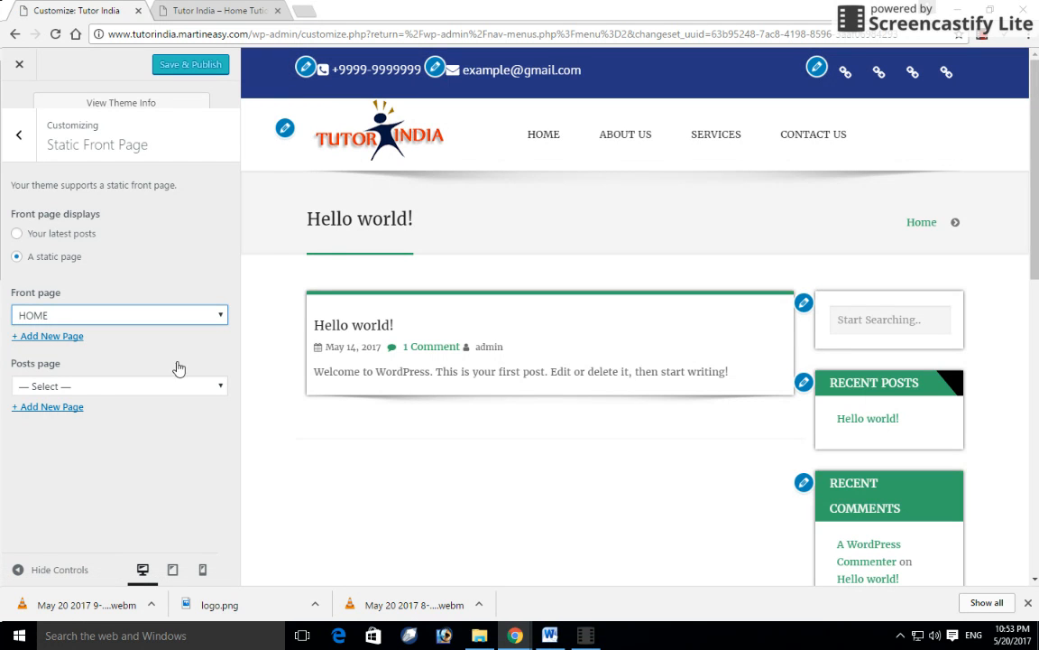
pyautogui.click(94, 386)
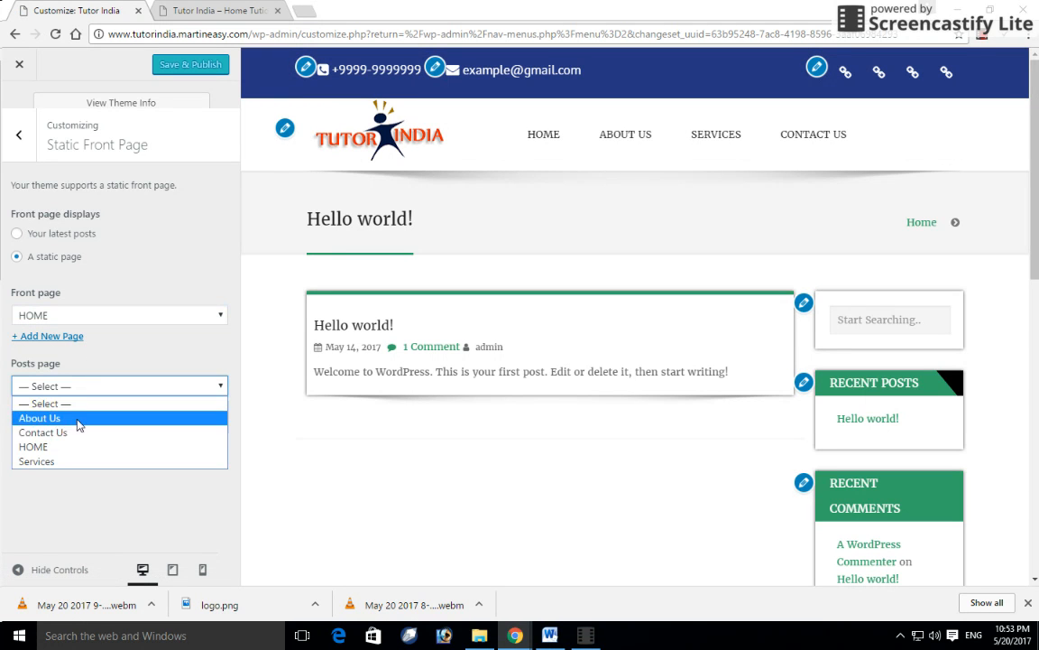
pyautogui.click(71, 447)
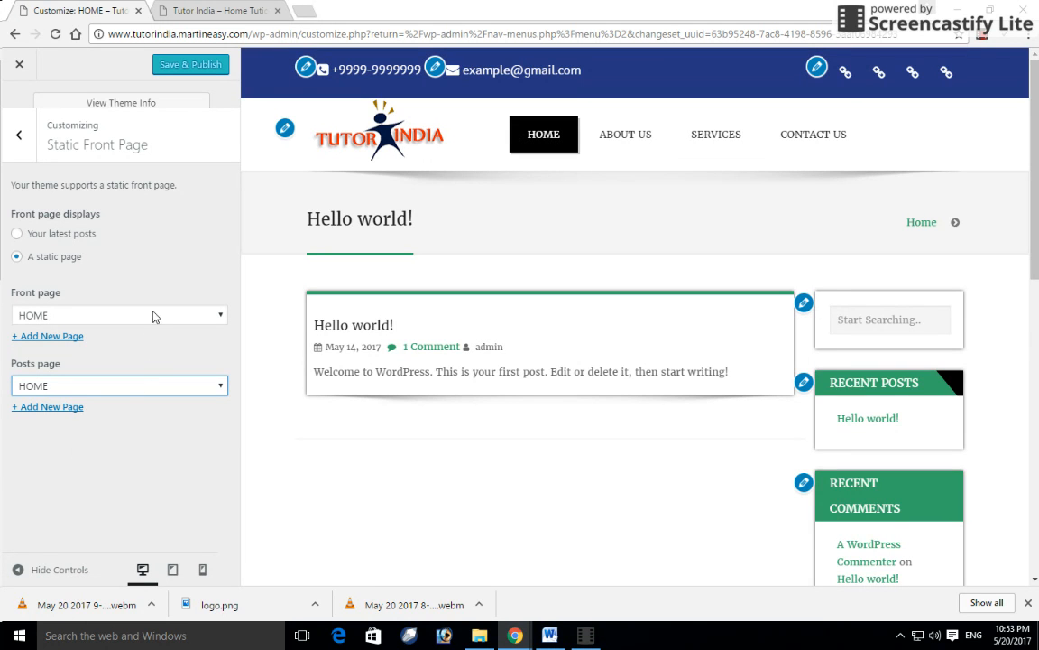
pyautogui.click(181, 65)
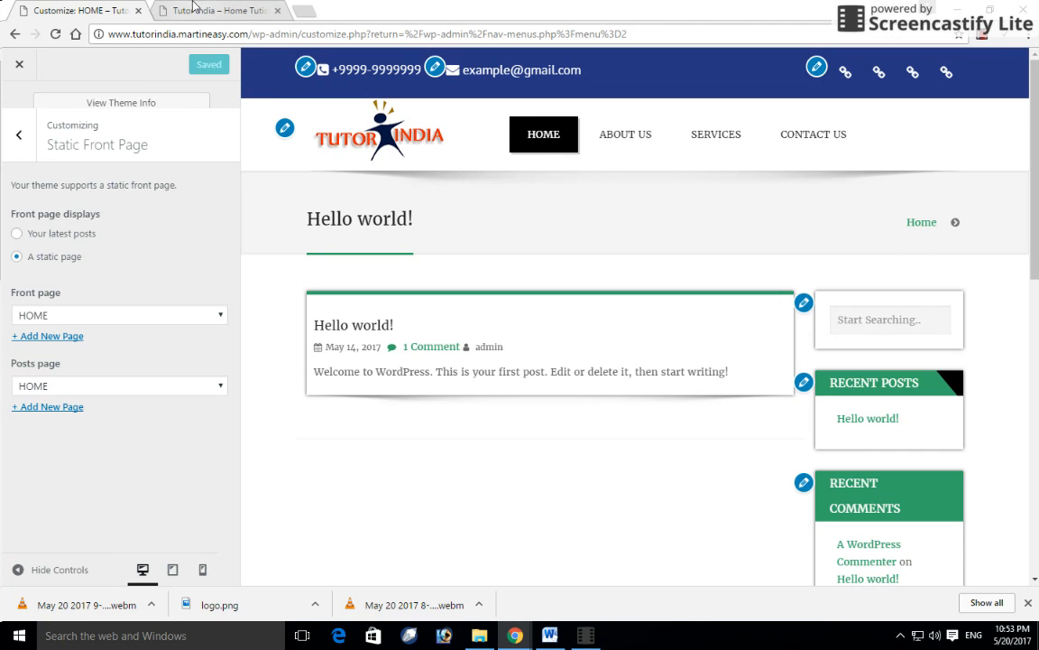
pyautogui.click(193, 7)
pyautogui.click(53, 35)
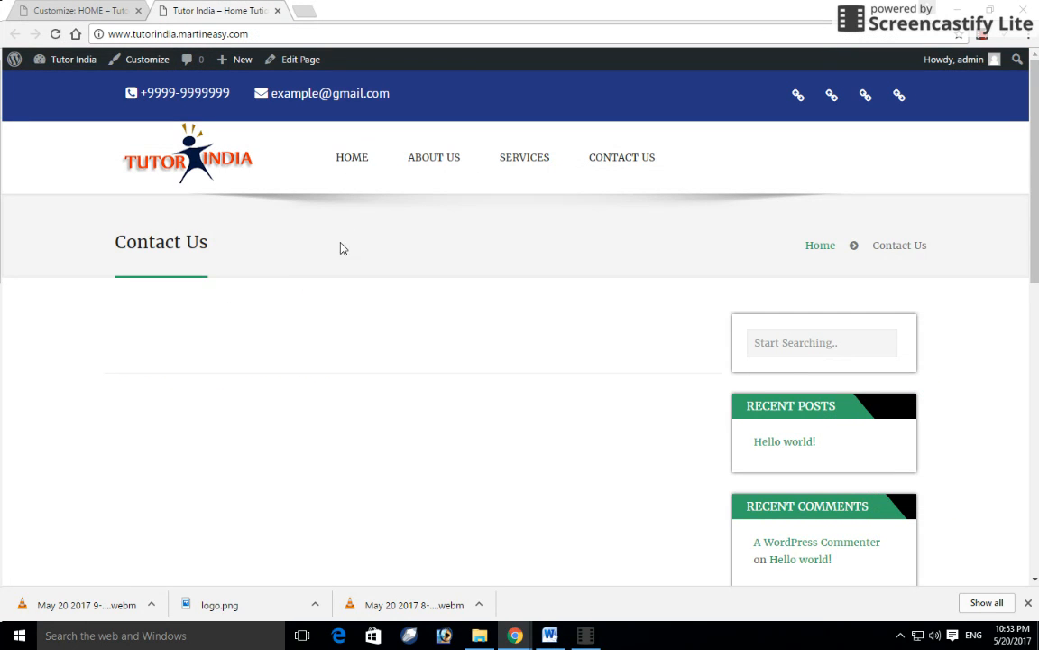
# - Open HOME on the live site, then reset the Posts page to '— Select —' and publish
pyautogui.click(352, 162)
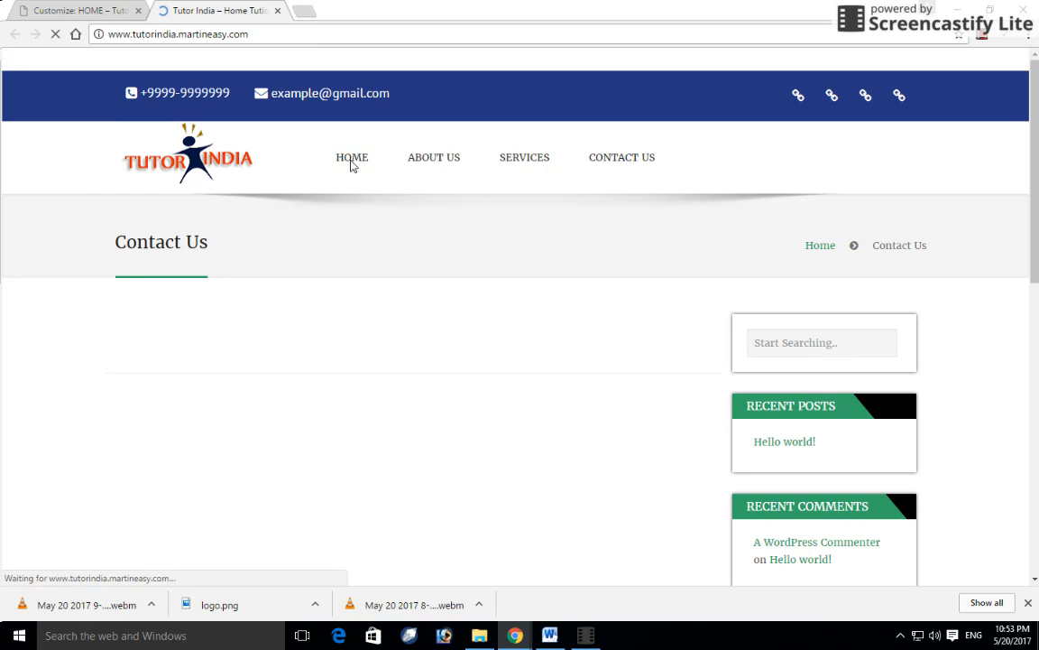
pyautogui.click(107, 8)
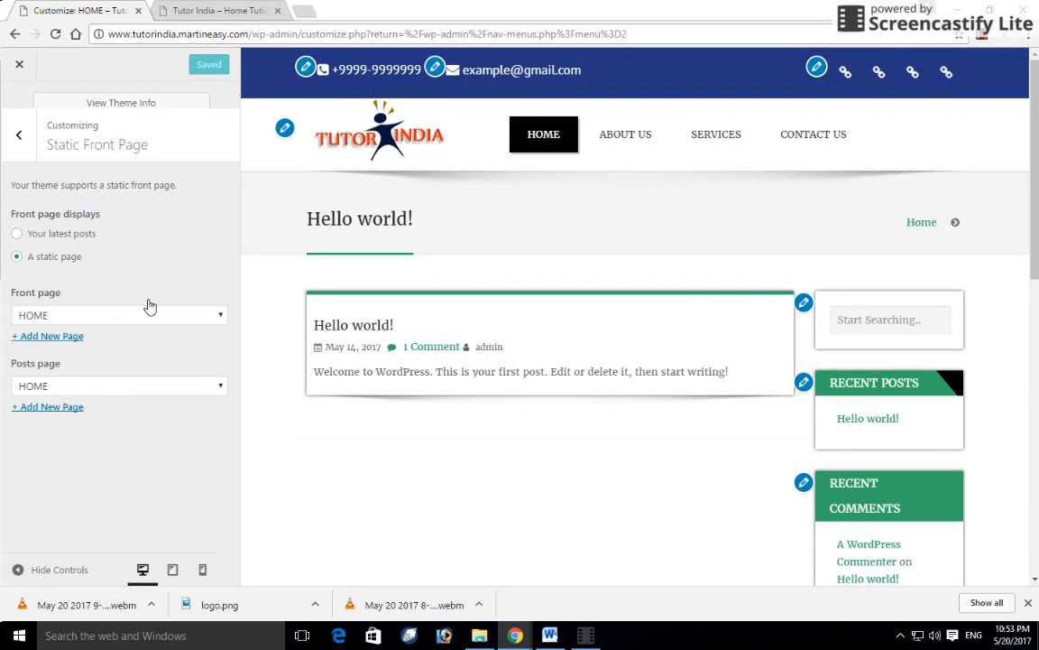
pyautogui.click(106, 388)
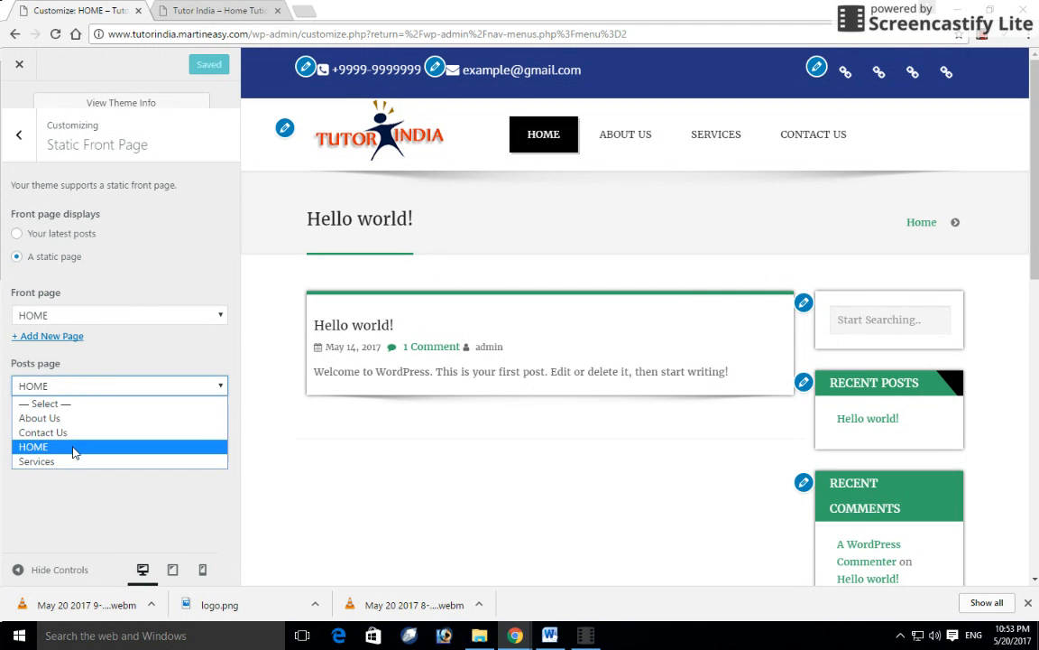
pyautogui.click(77, 447)
pyautogui.click(86, 392)
pyautogui.click(81, 401)
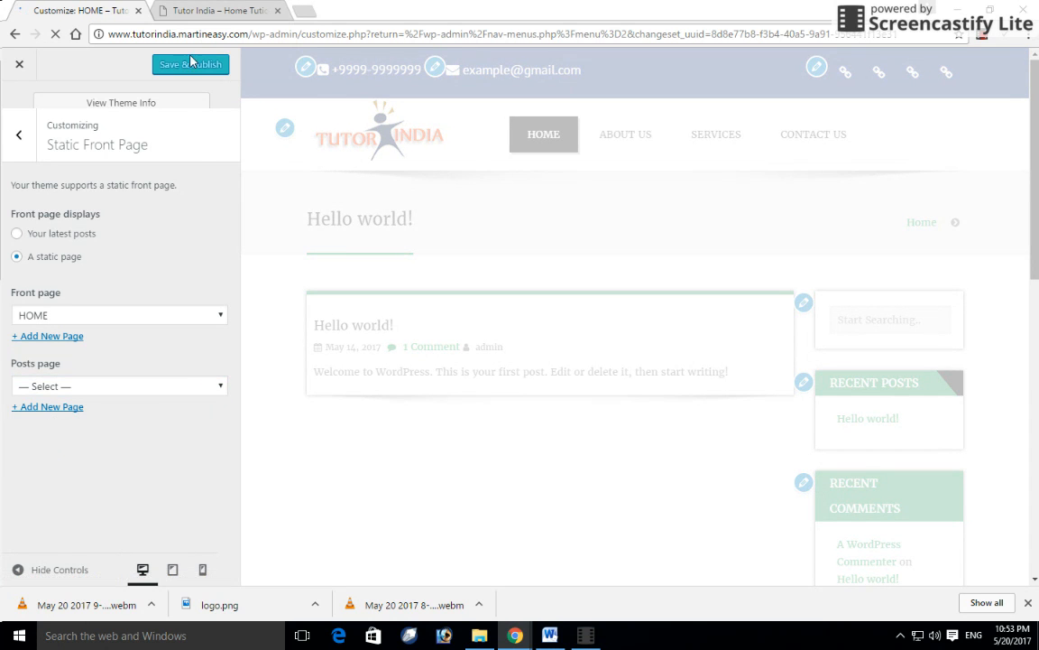
pyautogui.click(194, 11)
pyautogui.click(99, 9)
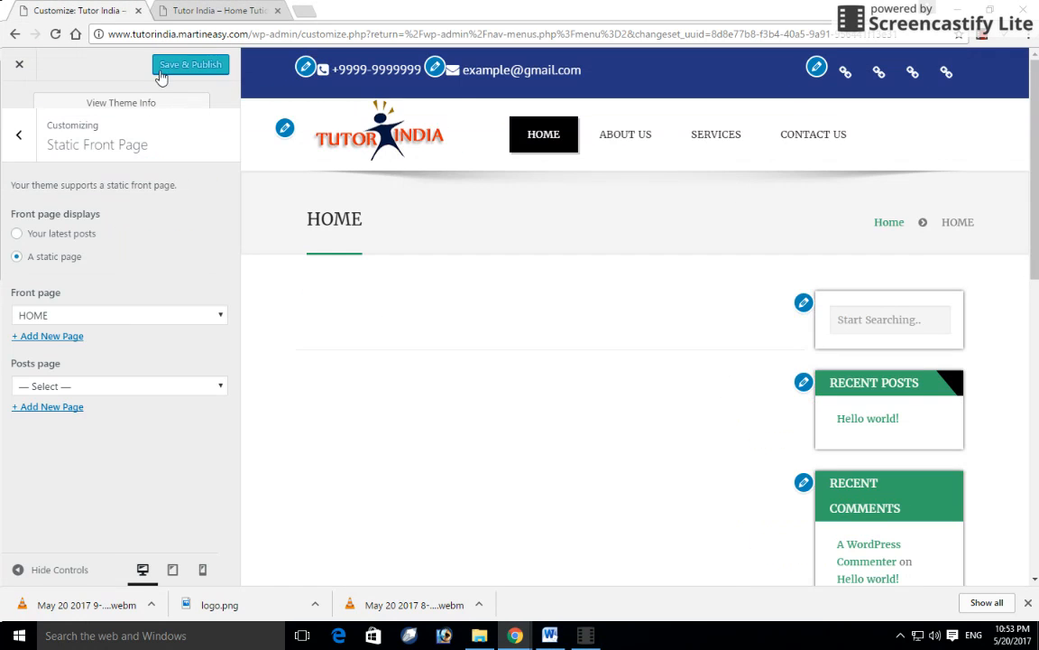
# - Reload the live site and scroll through it to confirm it opens on the HOME page
pyautogui.click(197, 9)
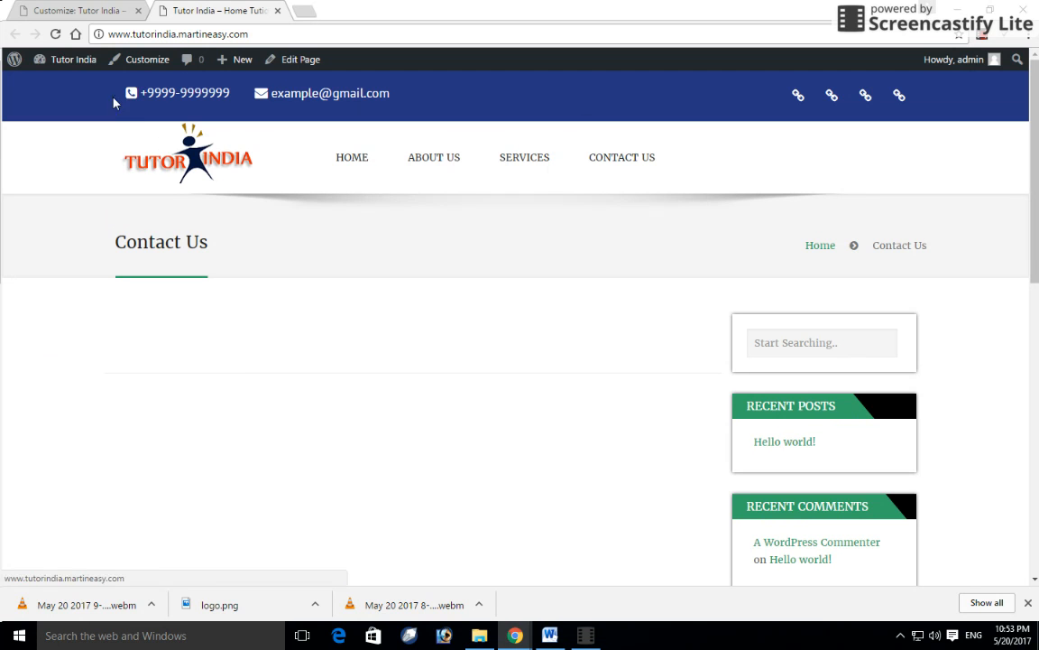
pyautogui.click(167, 160)
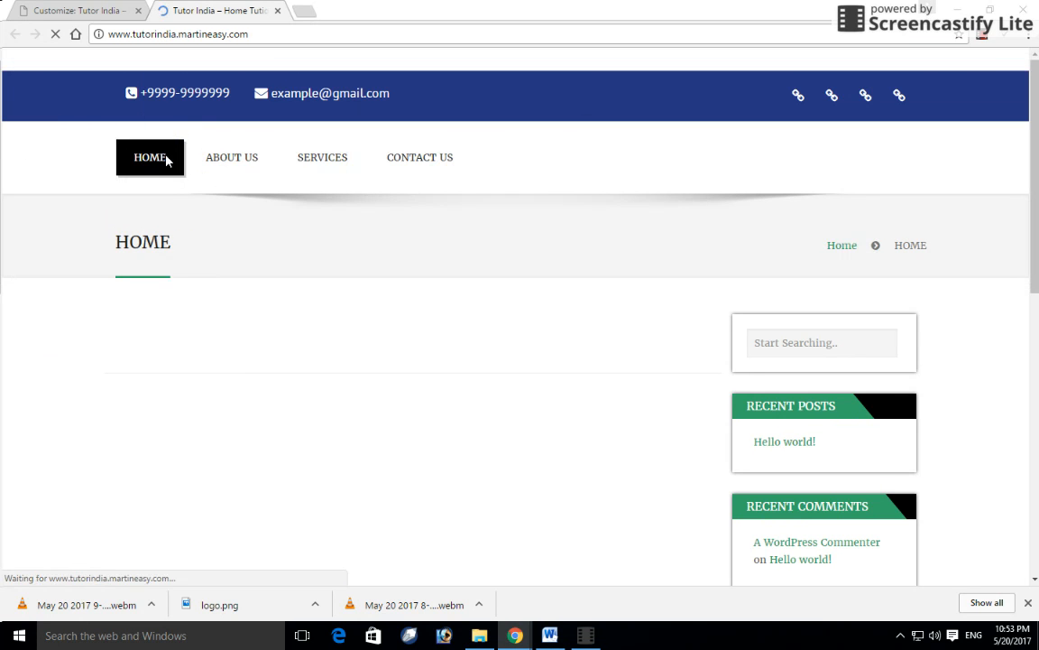
pyautogui.scroll(-3, 440, 378)
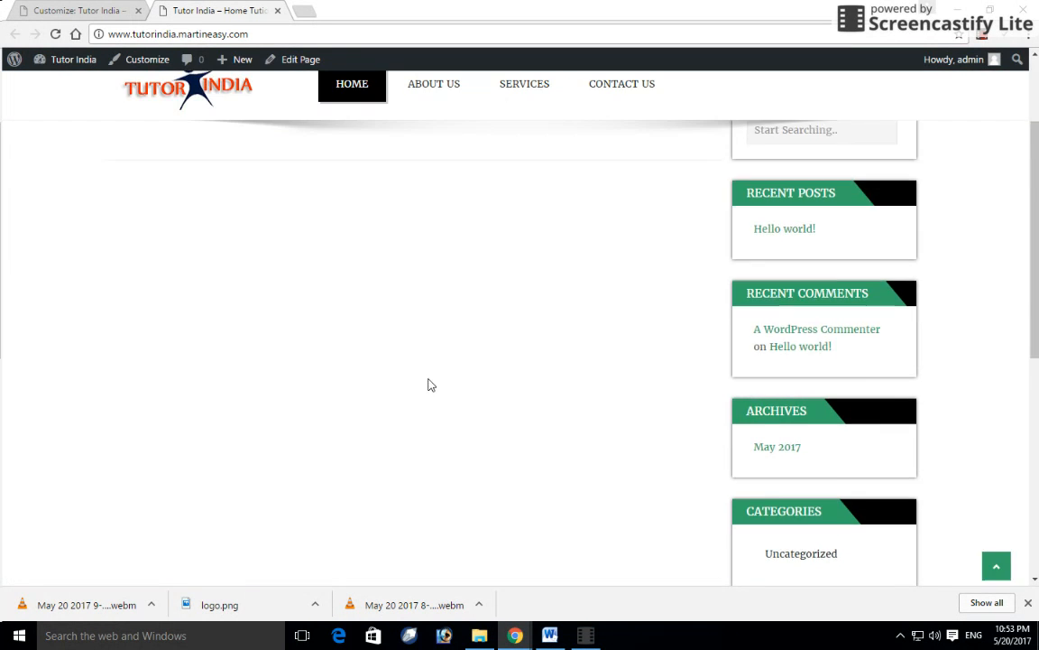
pyautogui.scroll(3, 429, 385)
pyautogui.click(82, 10)
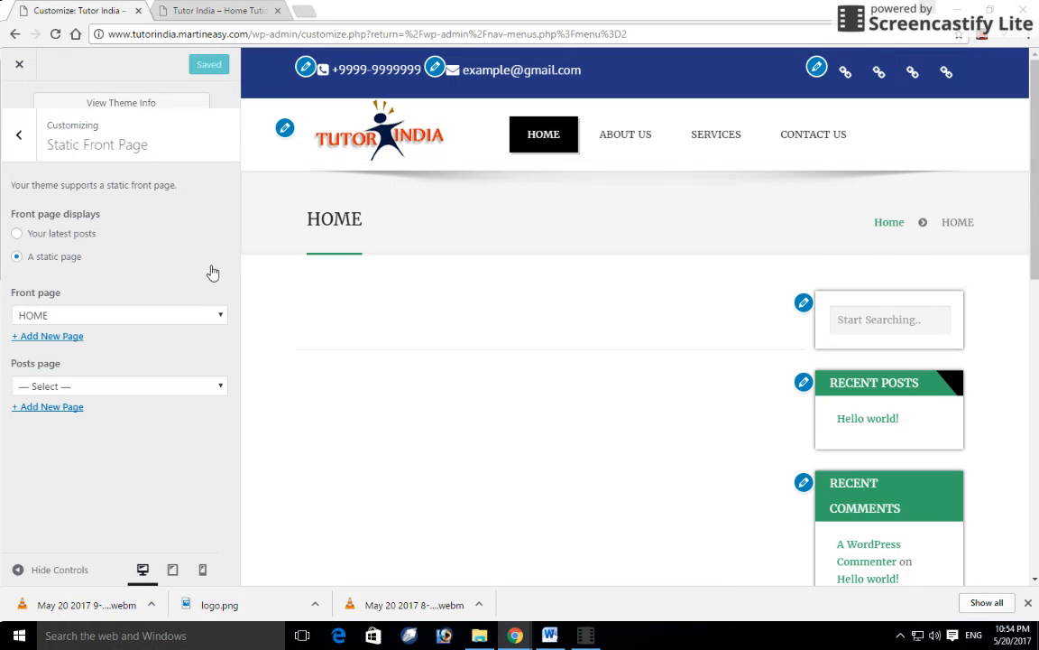
# - Go back to the main Customizer list, open Awada Options and scroll the preview to the footer
pyautogui.click(15, 138)
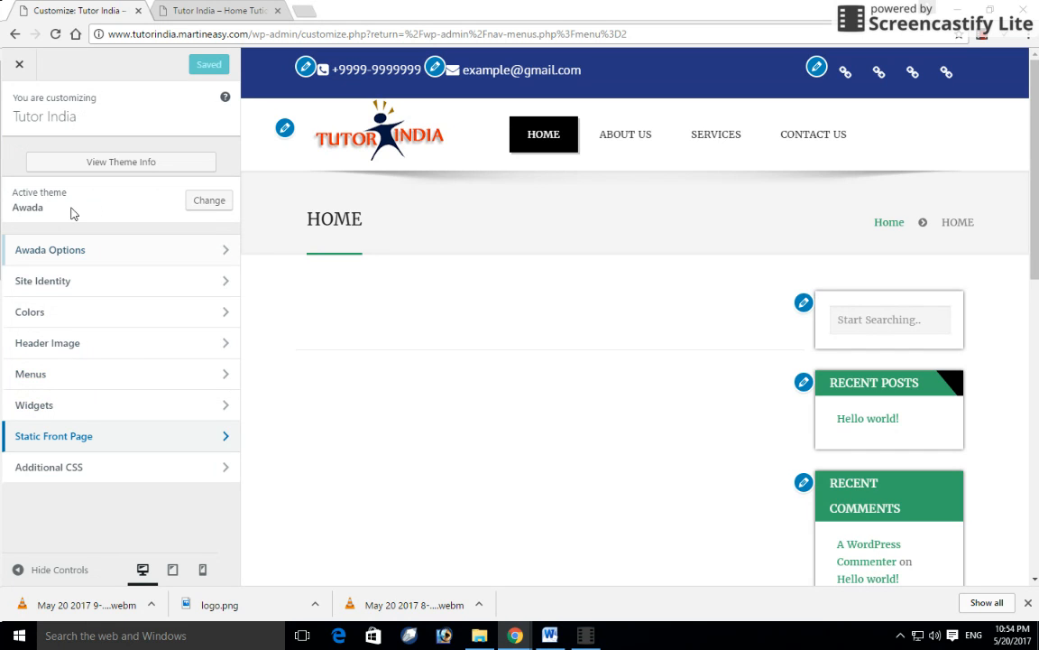
pyautogui.click(65, 252)
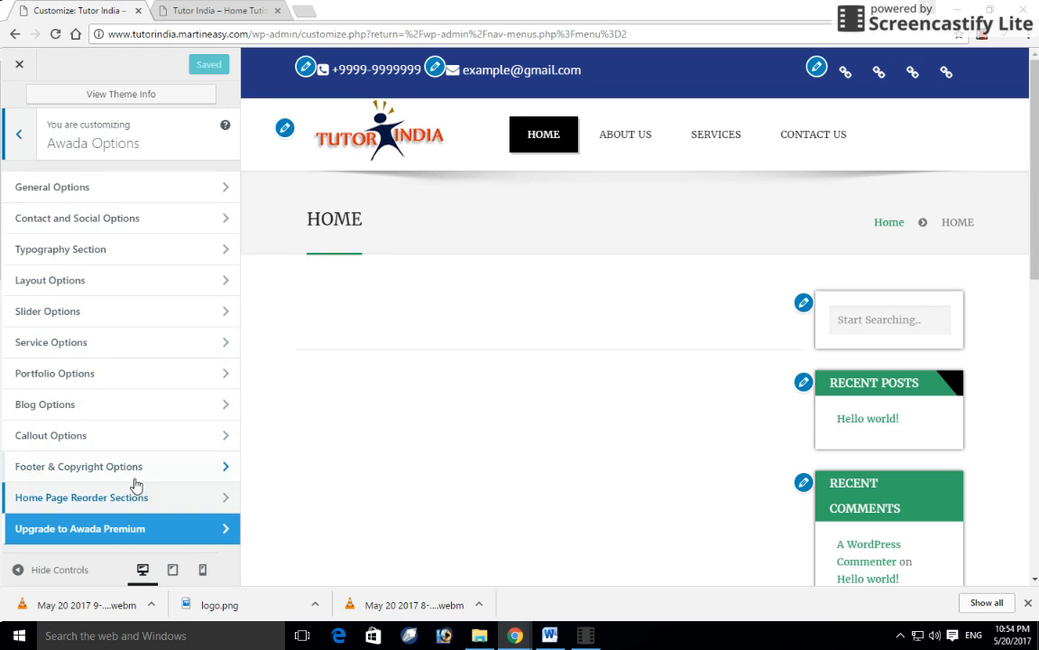
pyautogui.scroll(-8, 402, 467)
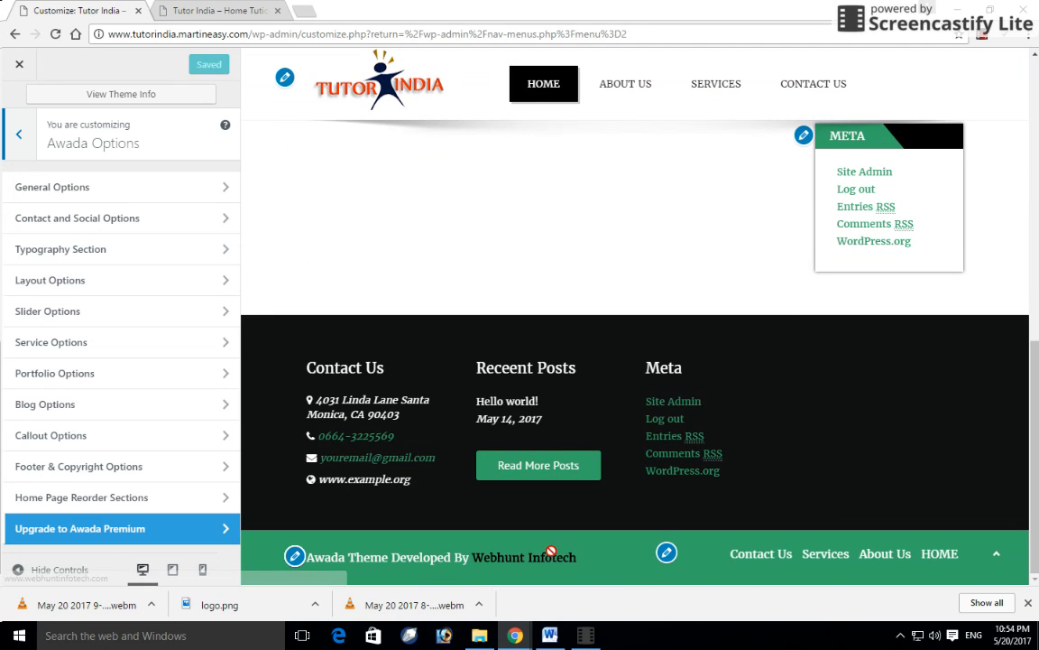
# - Change the footer Copyright Text to 'Tutor India' and Link Text to 'martineasy', then publish
pyautogui.click(167, 470)
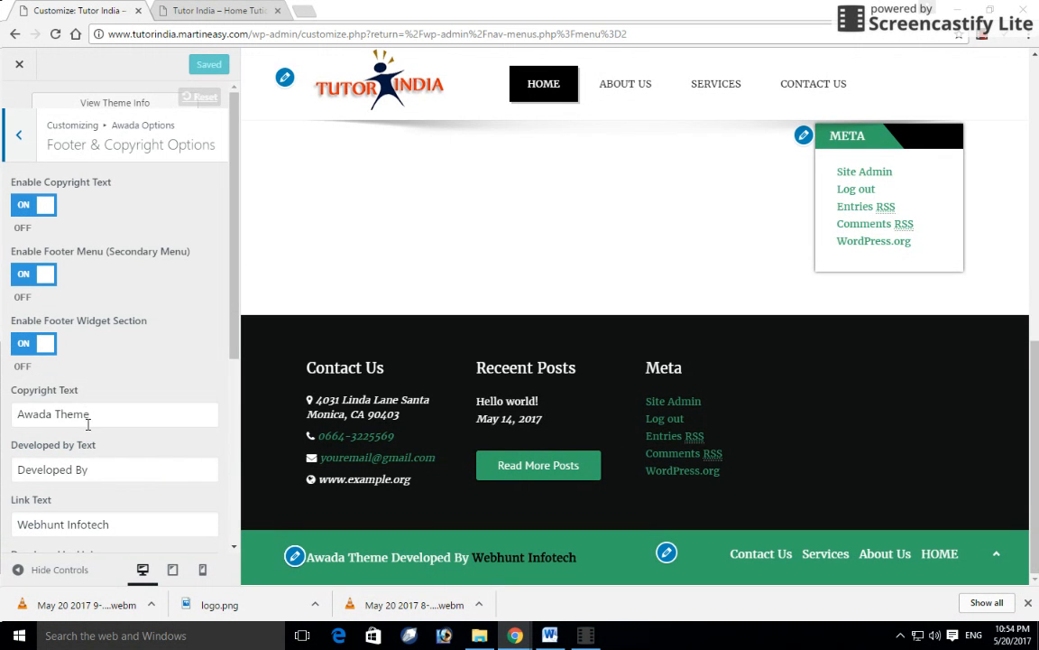
pyautogui.moveTo(87, 421); pyautogui.dragTo(5, 418)
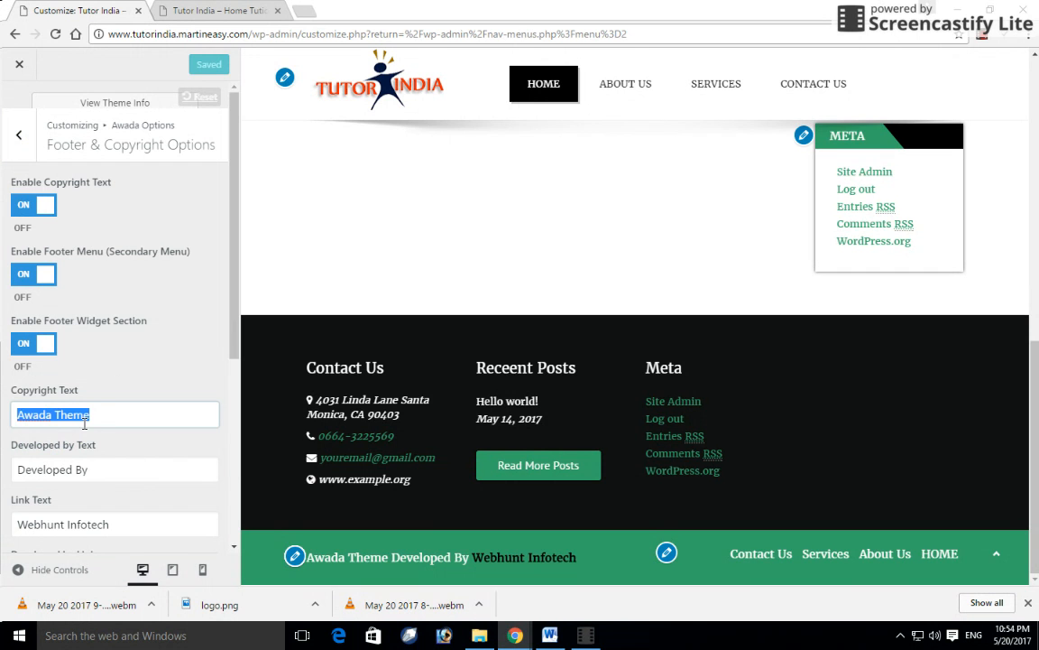
pyautogui.write('Tutor')
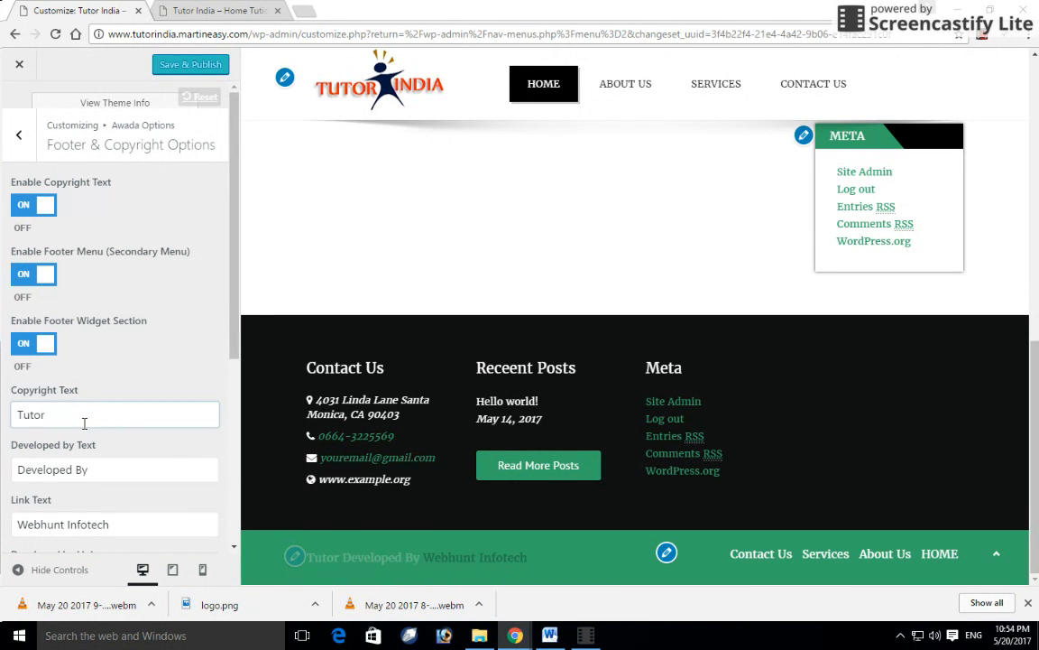
pyautogui.write(' India')
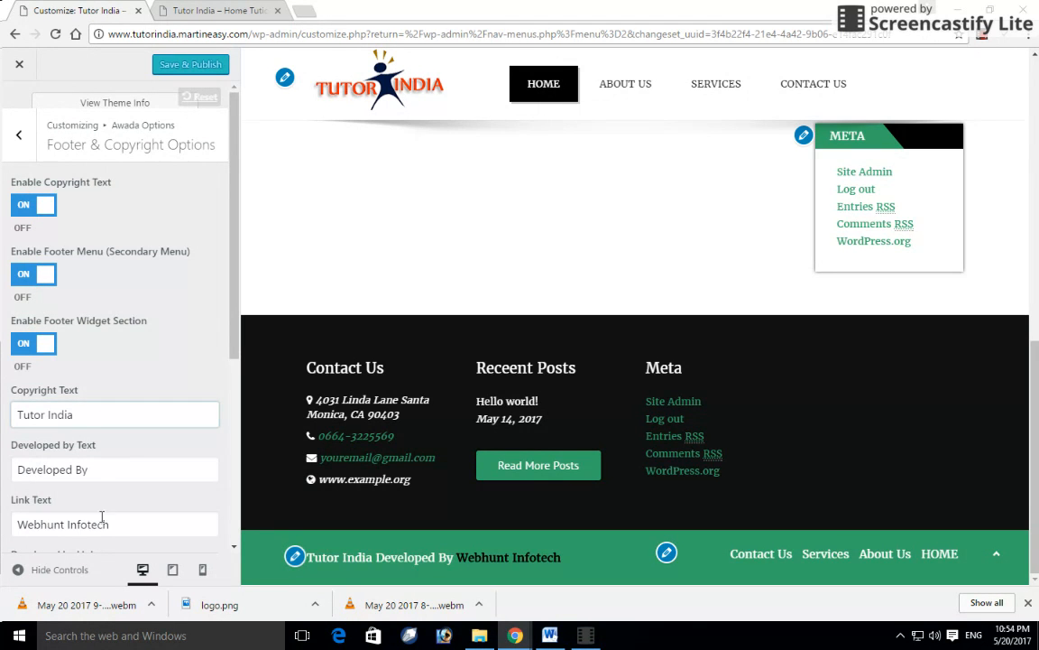
pyautogui.moveTo(110, 524); pyautogui.dragTo(3, 525)
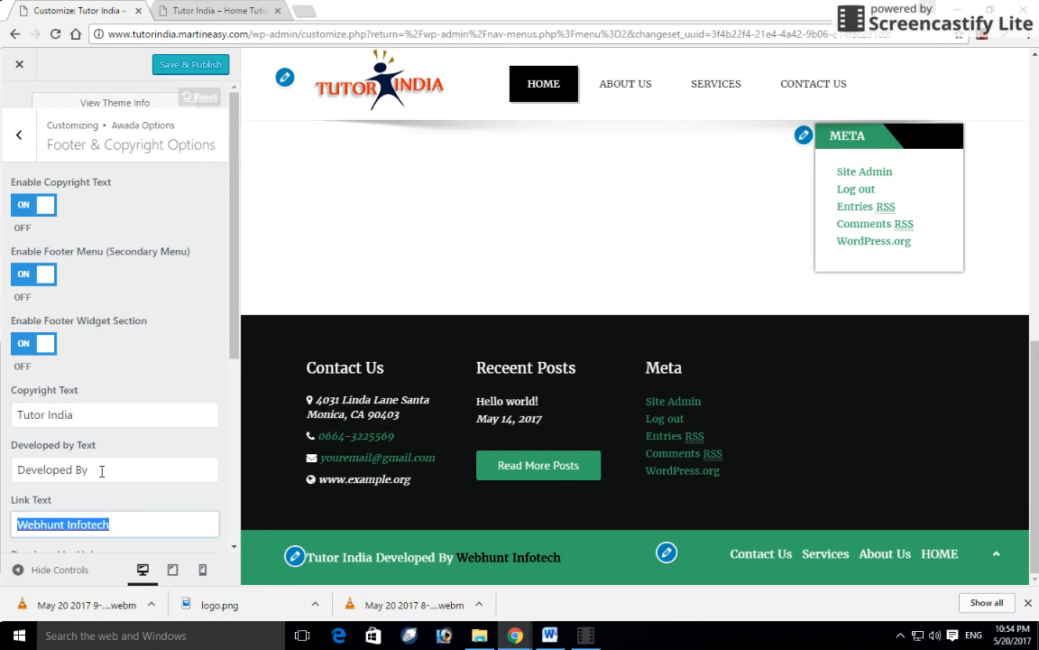
pyautogui.press('BackSpace')
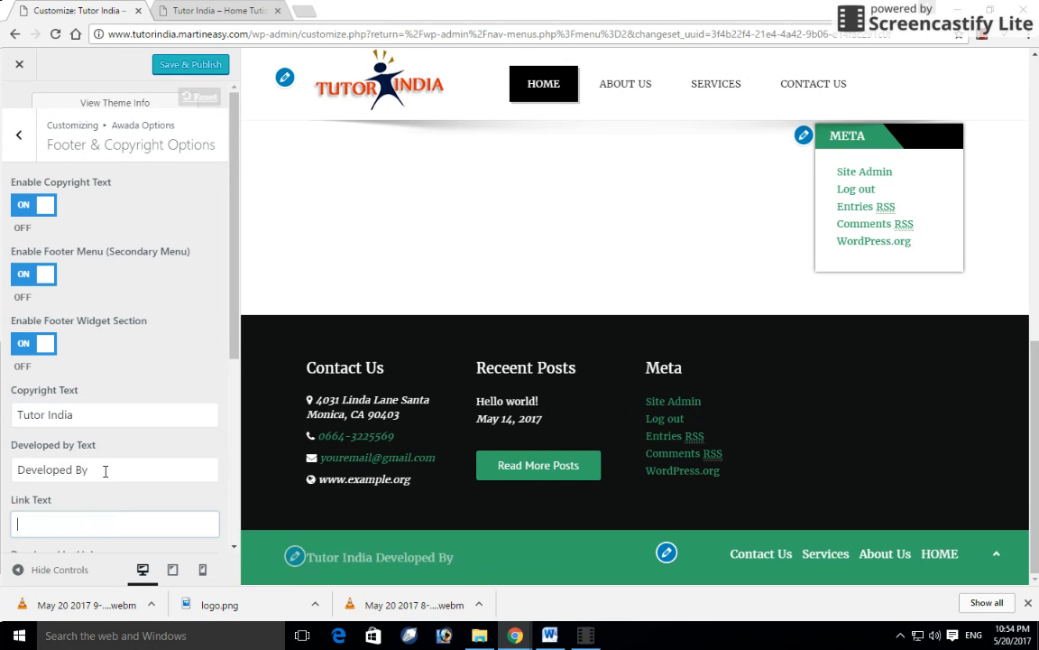
pyautogui.write('martineasy')
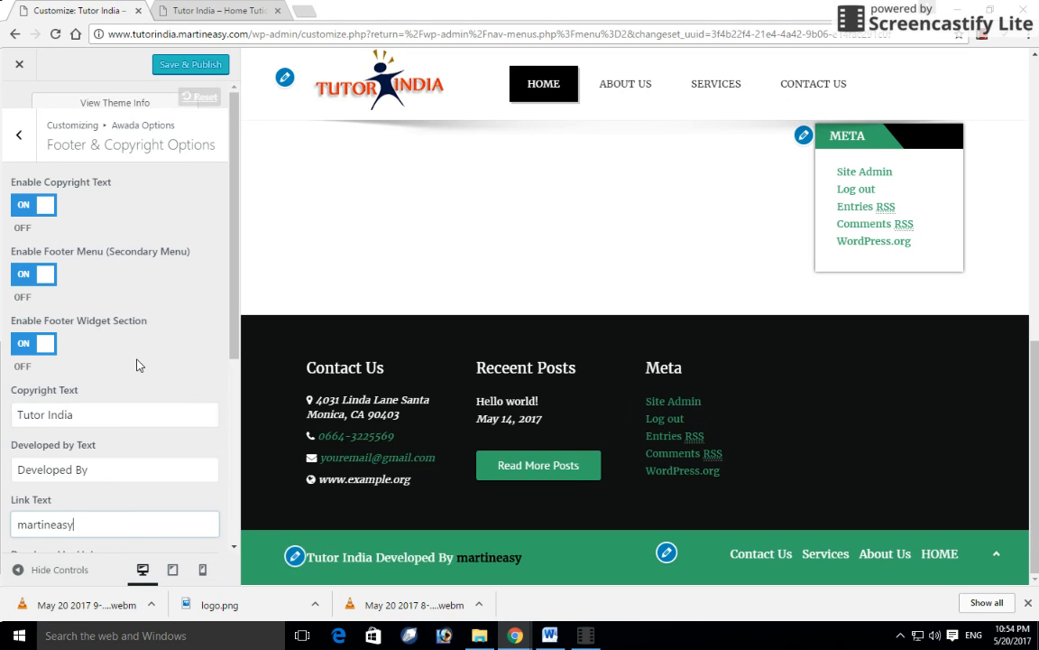
pyautogui.click(18, 135)
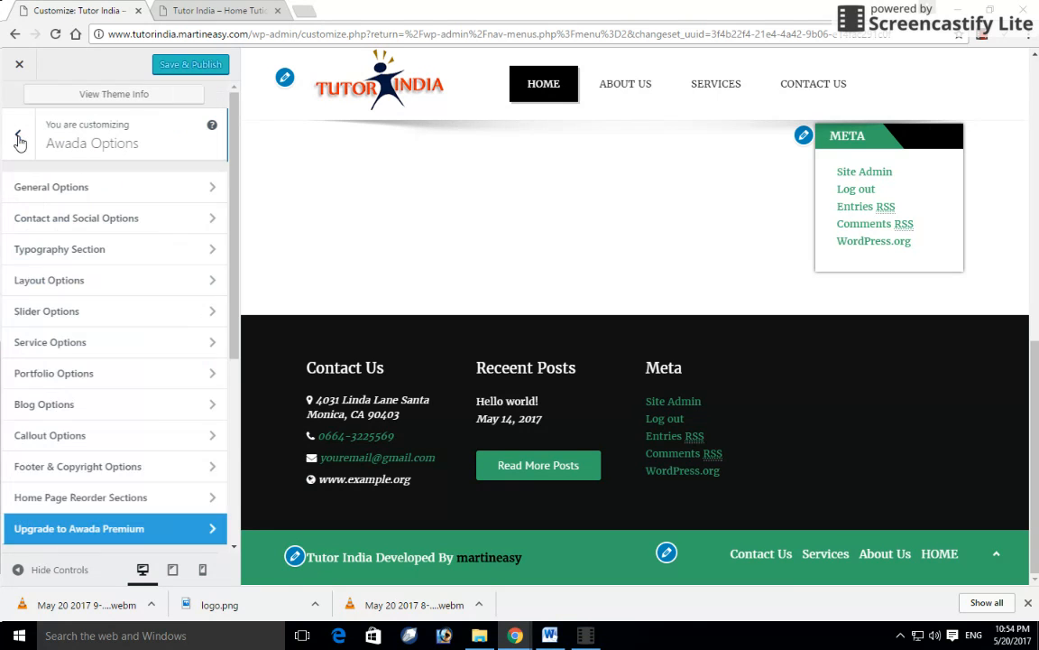
pyautogui.click(176, 67)
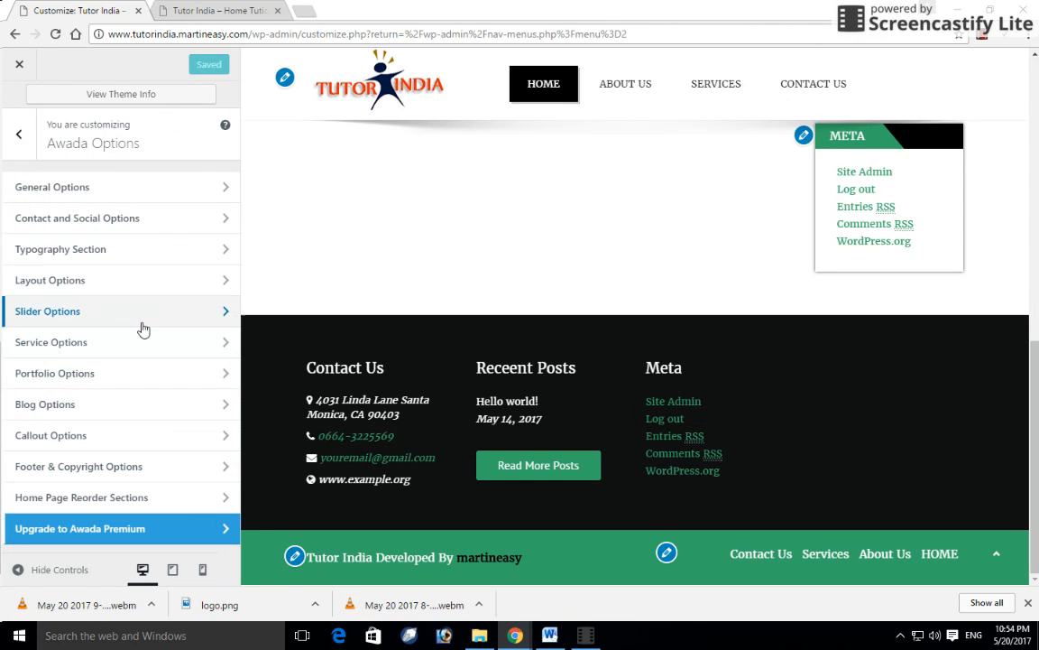
# - In Contact and Social Options, replace the placeholder contact email with the new address
pyautogui.scroll(3, 419, 249)
pyautogui.scroll(5, 419, 250)
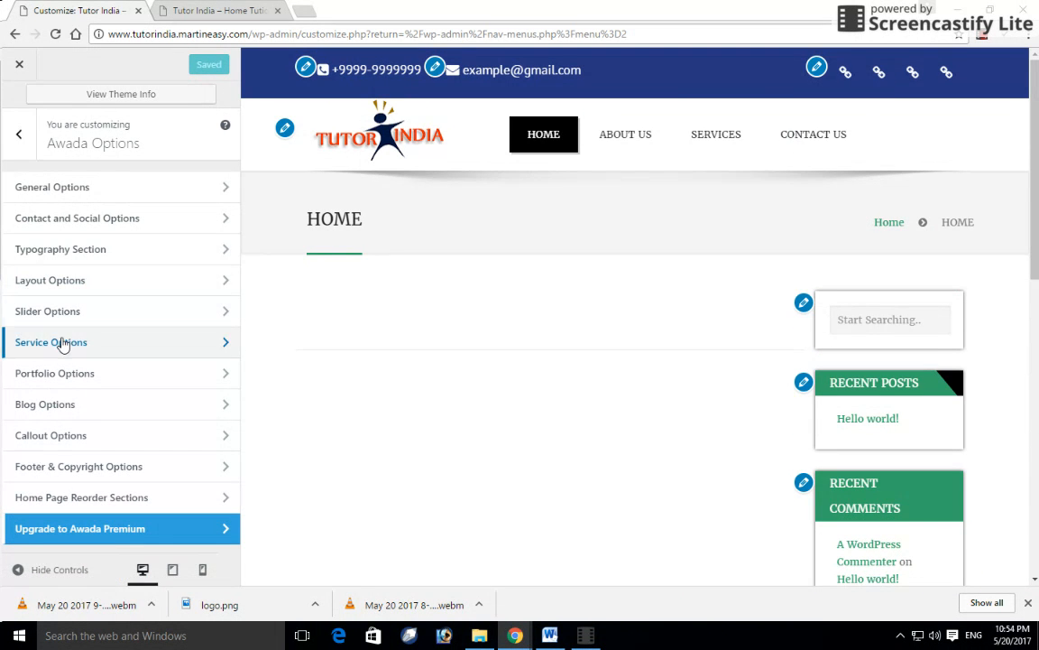
pyautogui.click(93, 225)
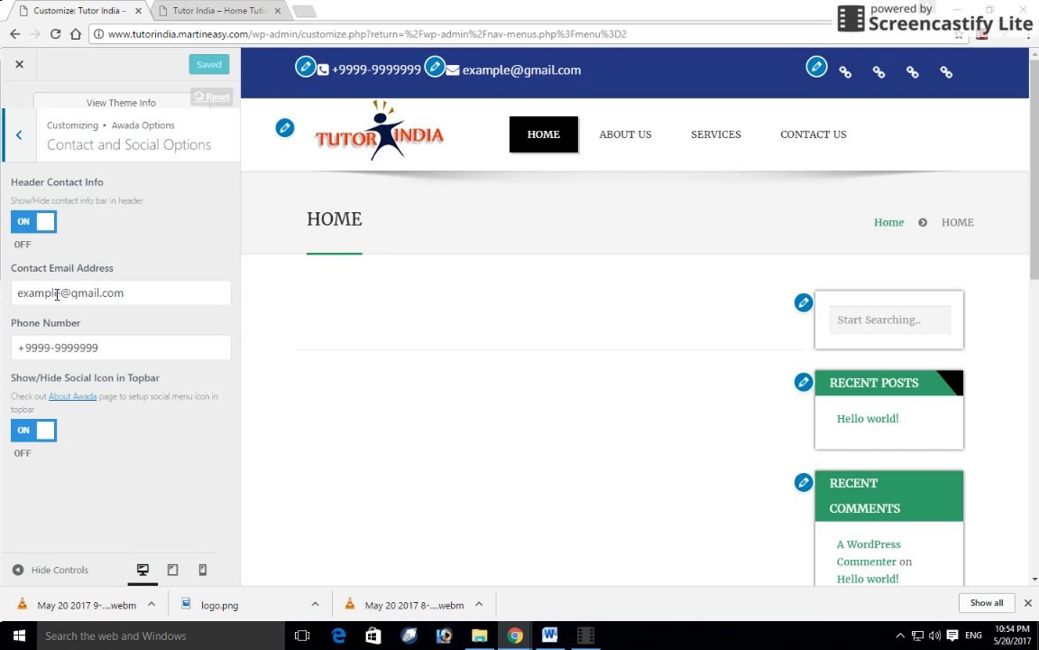
pyautogui.doubleClick(57, 293)
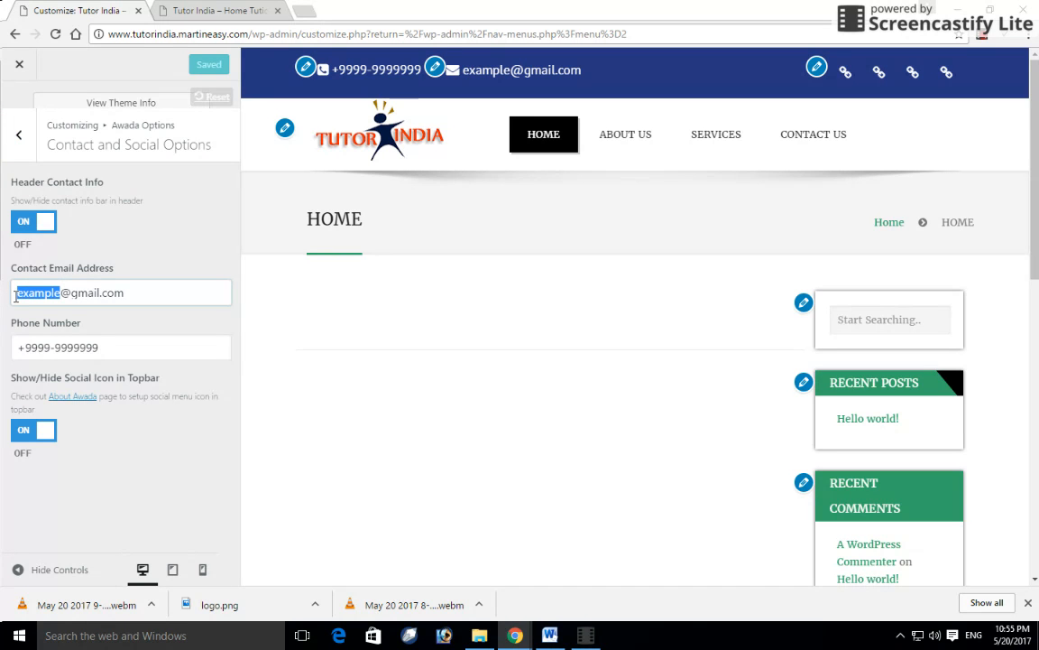
pyautogui.press('Delete')
pyautogui.press('Delete')
pyautogui.press('Delete')
pyautogui.press('Delete')
pyautogui.press('Delete')
pyautogui.press('Delete')
pyautogui.press('Delete')
pyautogui.press('Delete')
pyautogui.press('Delete')
pyautogui.press('Delete')
pyautogui.press('Delete')
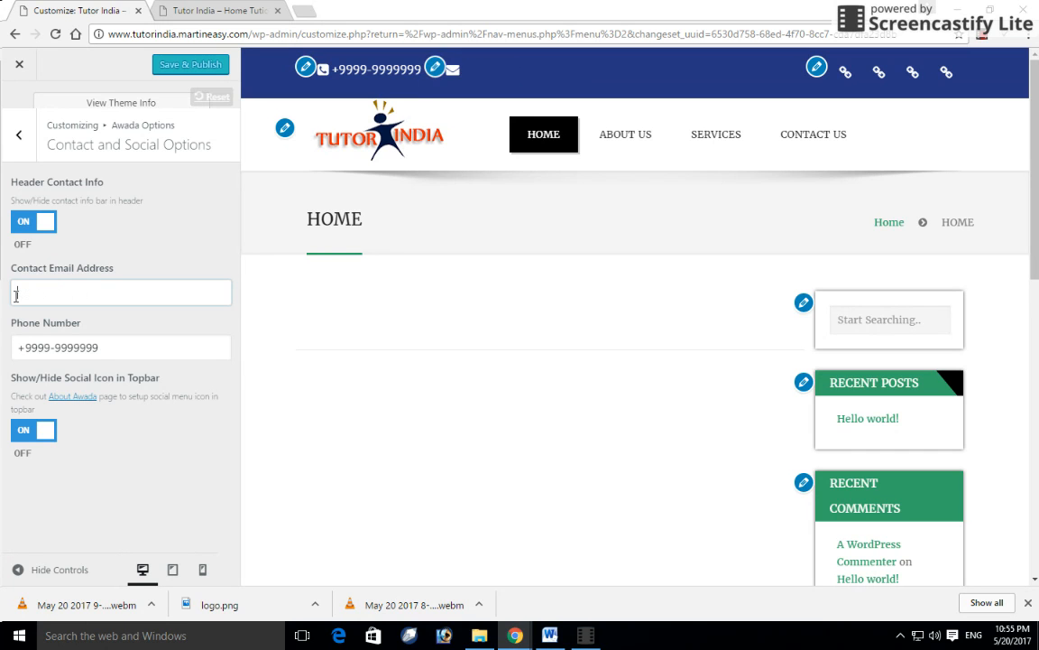
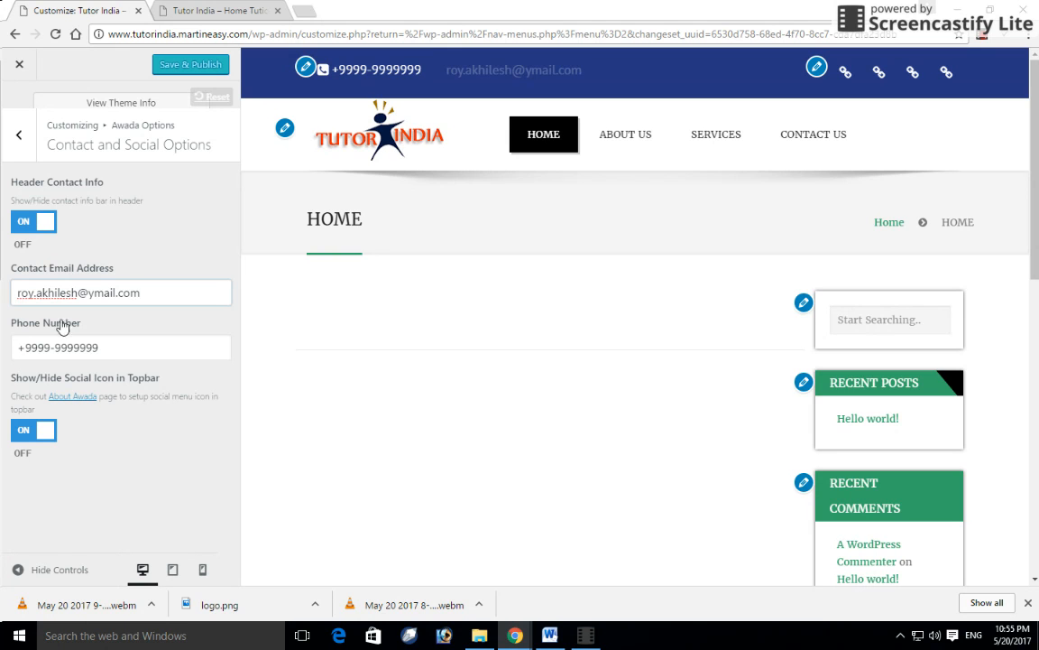
# - Enter the new header phone number, publish, and switch to the live site tab
pyautogui.click(116, 344)
pyautogui.press('BackSpace')
pyautogui.press('BackSpace')
pyautogui.press('BackSpace')
pyautogui.press('BackSpace')
pyautogui.press('BackSpace')
pyautogui.press('BackSpace')
pyautogui.press('BackSpace')
pyautogui.press('BackSpace')
pyautogui.press('BackSpace')
pyautogui.press('BackSpace')
pyautogui.press('BackSpace')
pyautogui.press('BackSpace')
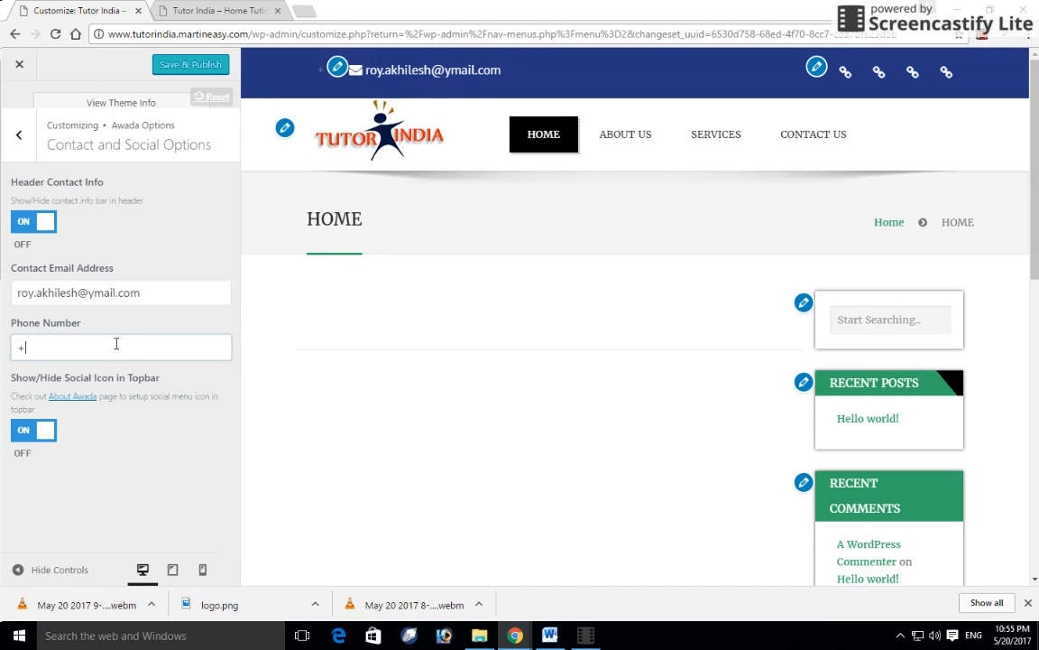
pyautogui.write('8750')
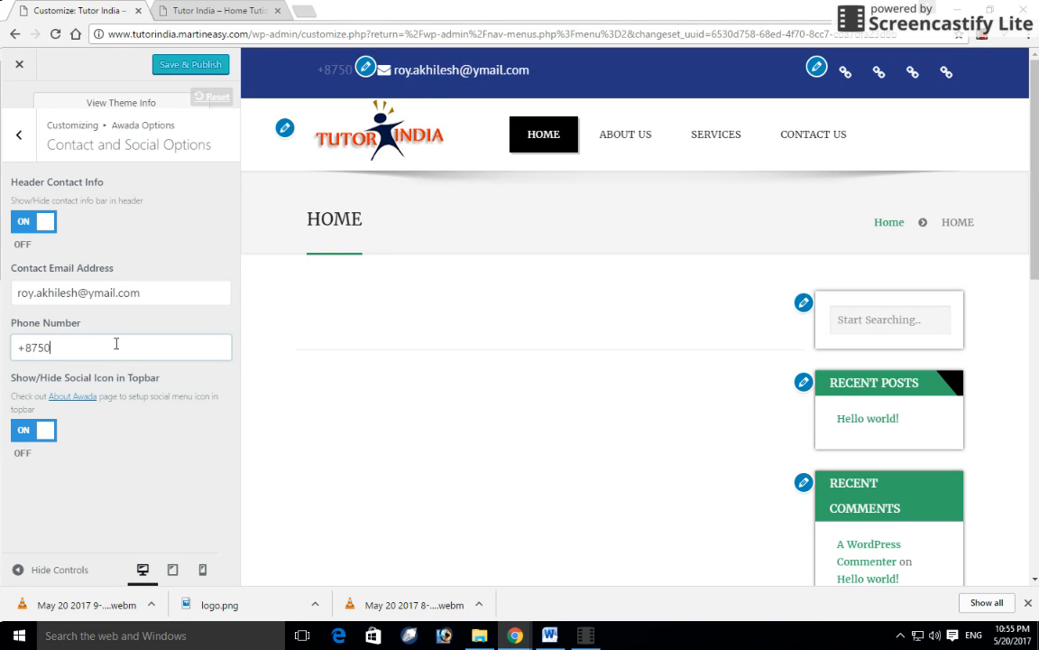
pyautogui.press('BackSpace')
pyautogui.press('BackSpace')
pyautogui.press('BackSpace')
pyautogui.press('BackSpace')
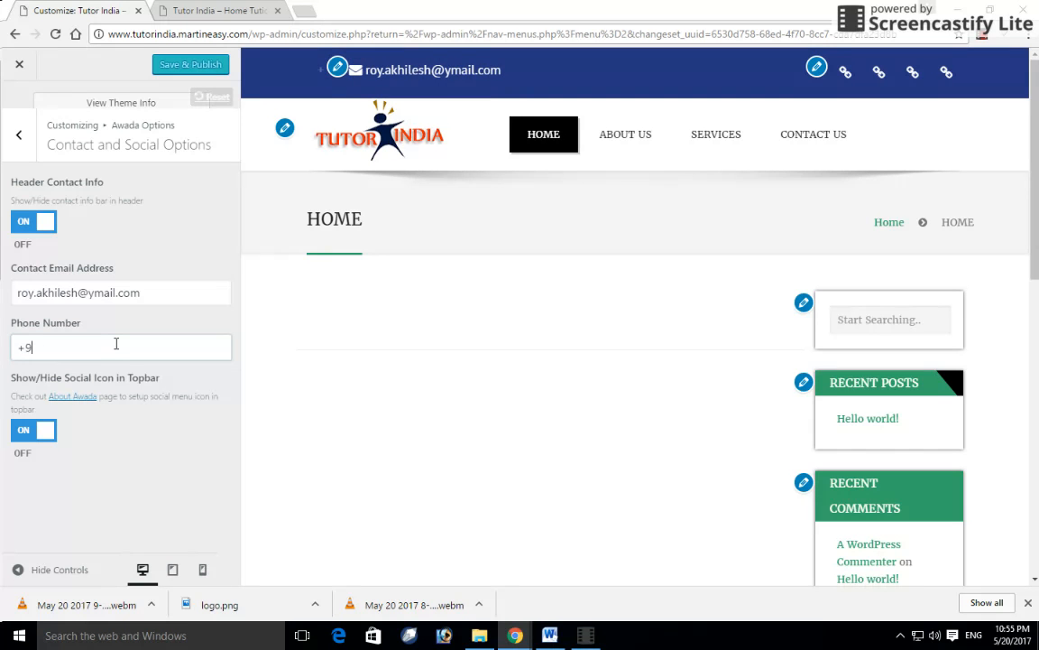
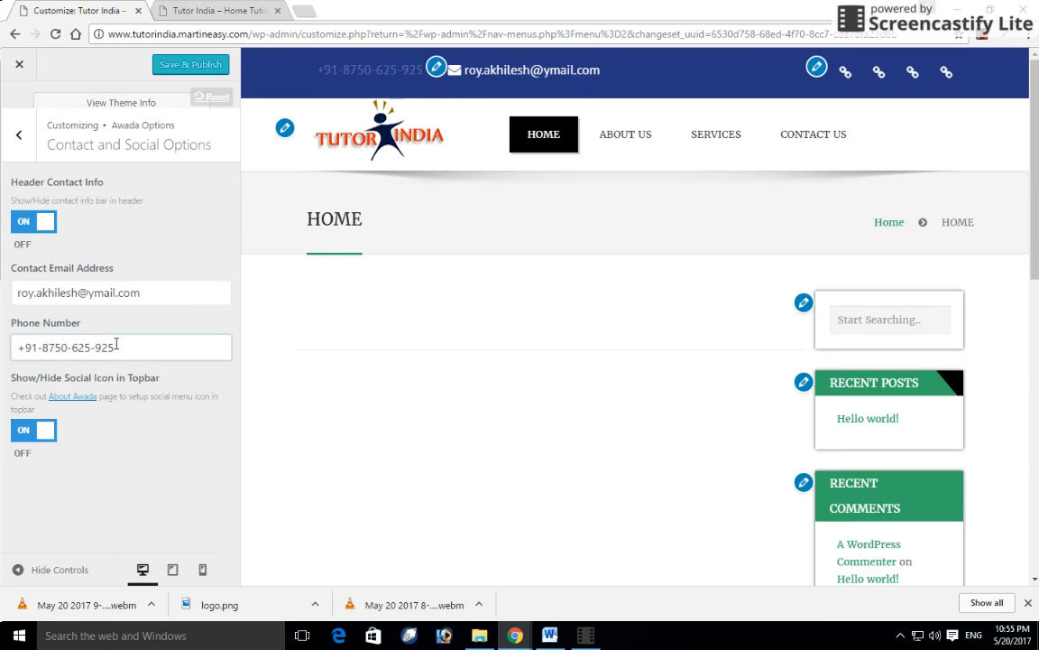
pyautogui.click(192, 62)
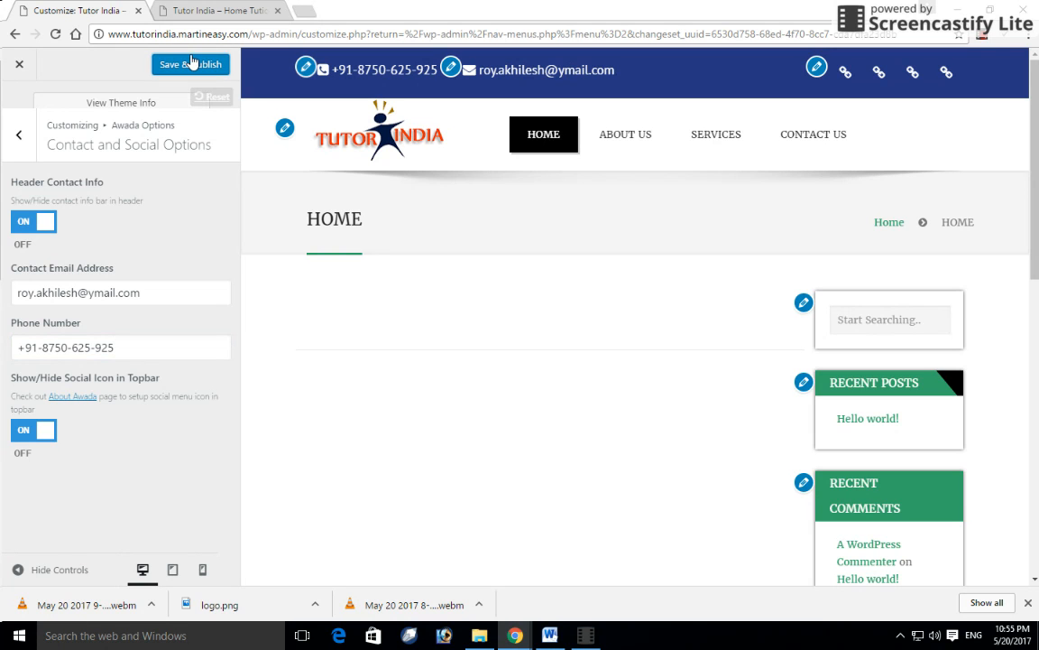
pyautogui.click(203, 10)
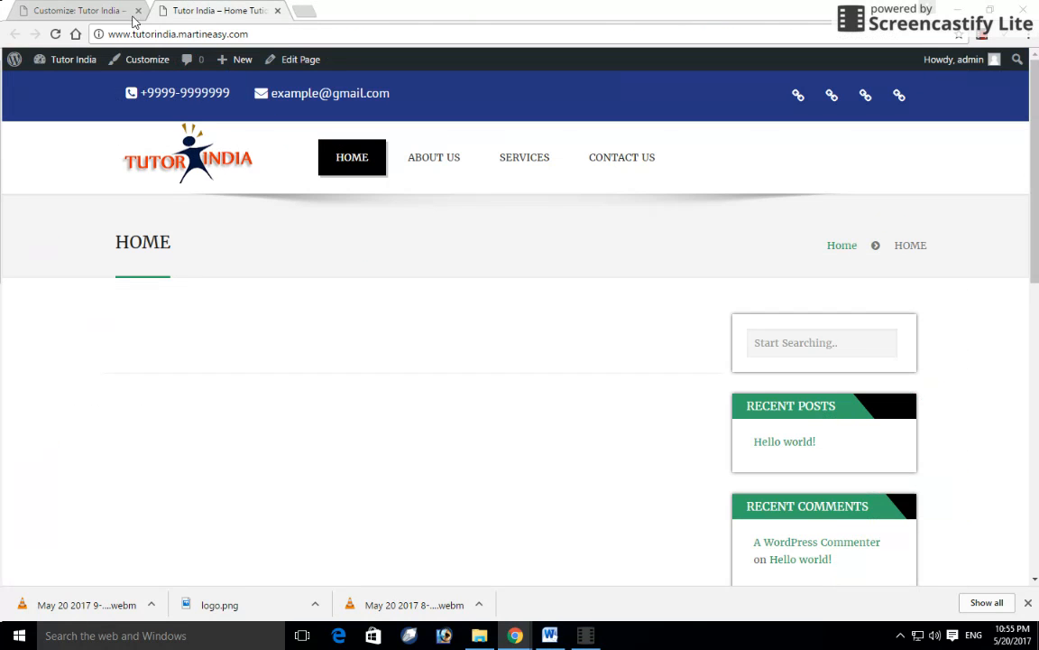
# - Publish the contact details and reload the live home page to confirm them
pyautogui.click(55, 33)
pyautogui.click(69, 7)
pyautogui.click(172, 67)
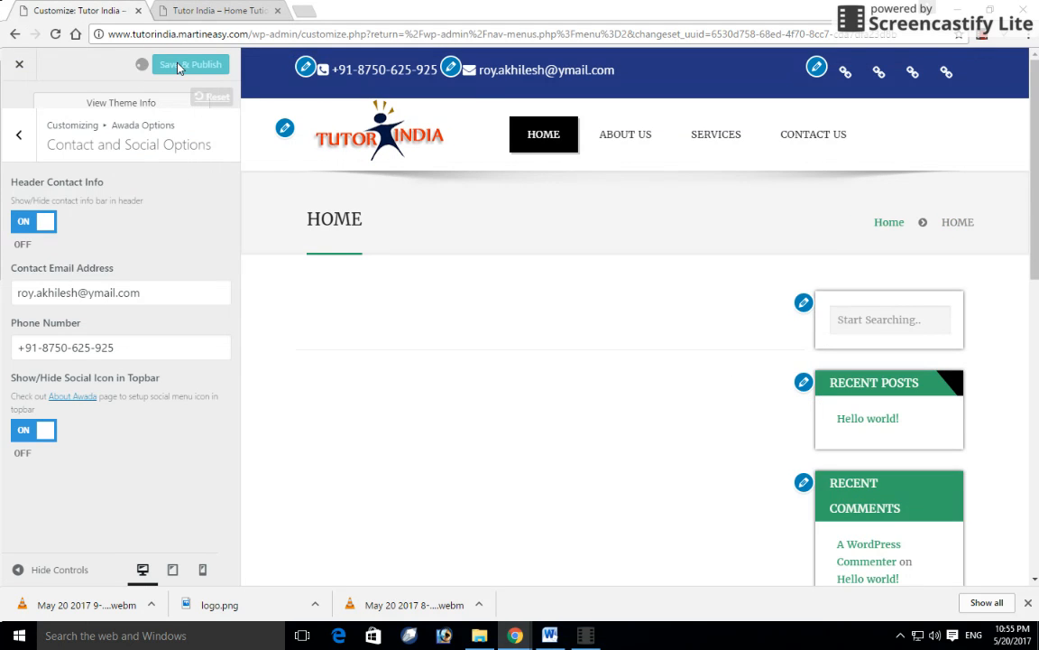
pyautogui.click(203, 7)
pyautogui.click(56, 35)
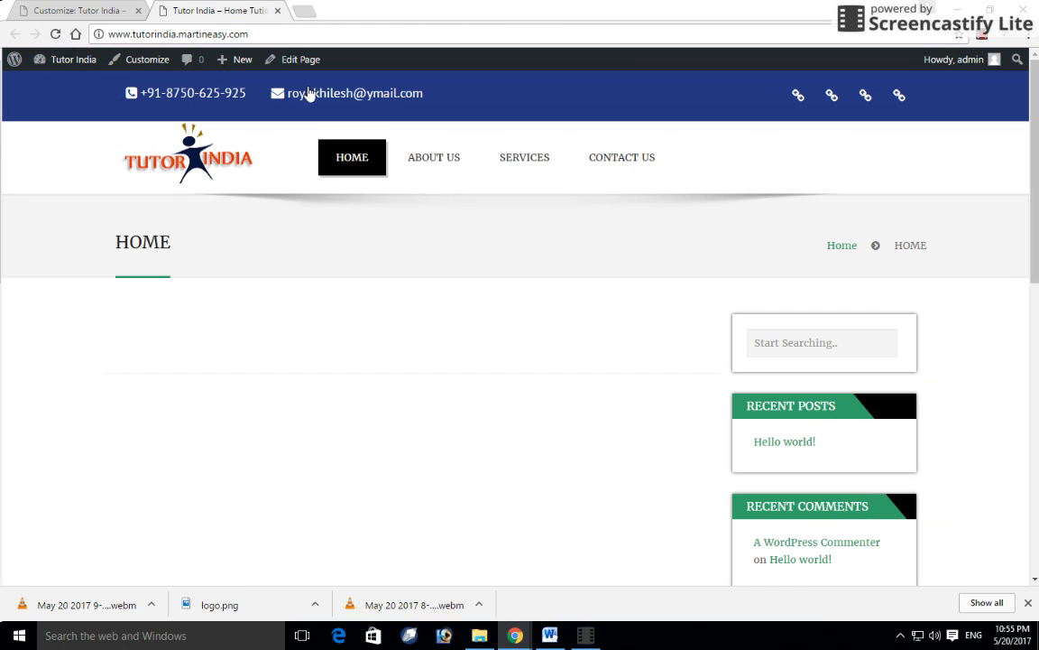
pyautogui.click(72, 9)
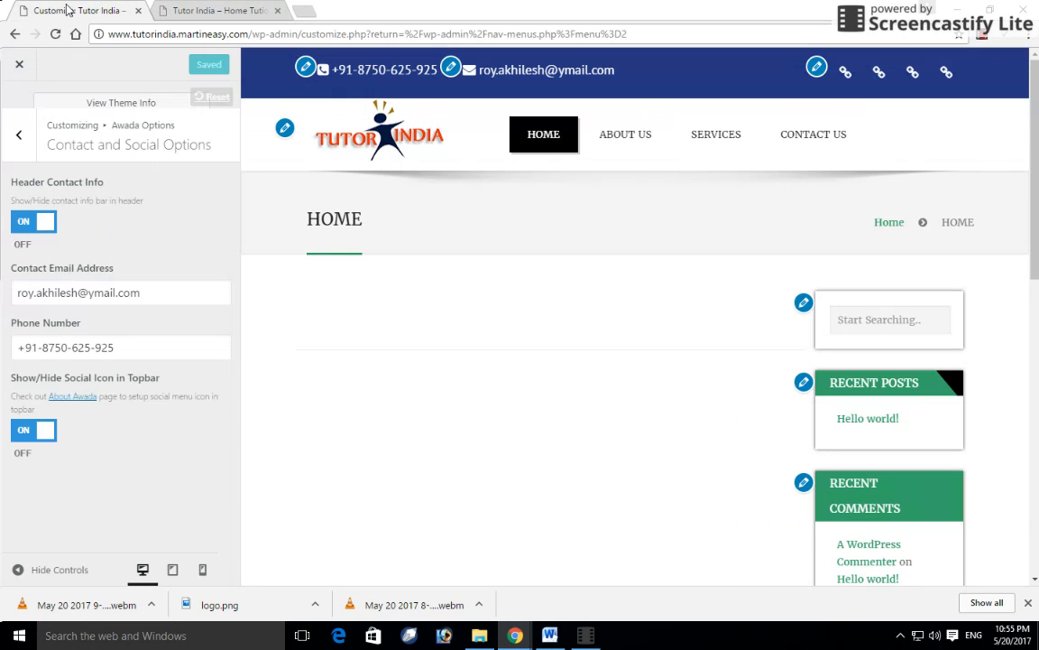
# - Look at Callout Options, then open the Awada General Options section
pyautogui.click(19, 134)
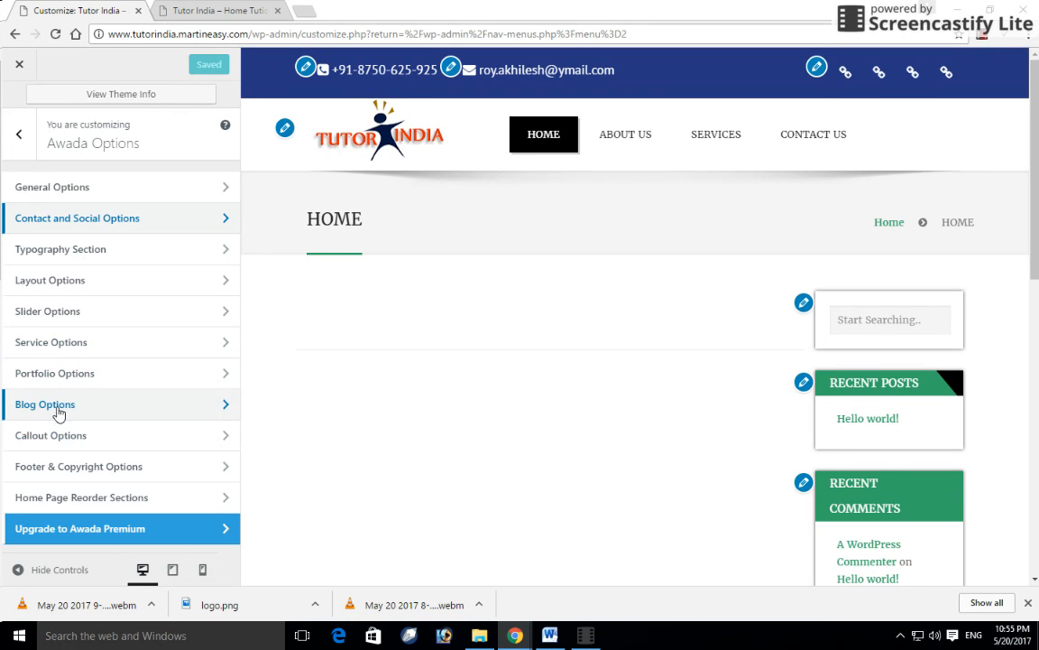
pyautogui.click(61, 437)
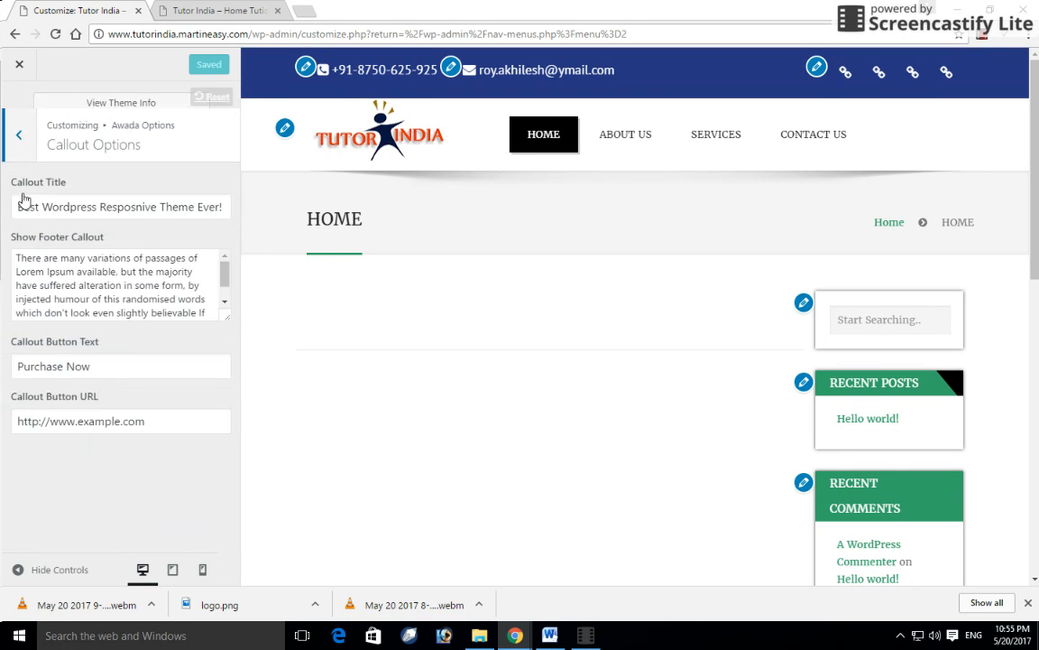
pyautogui.click(19, 137)
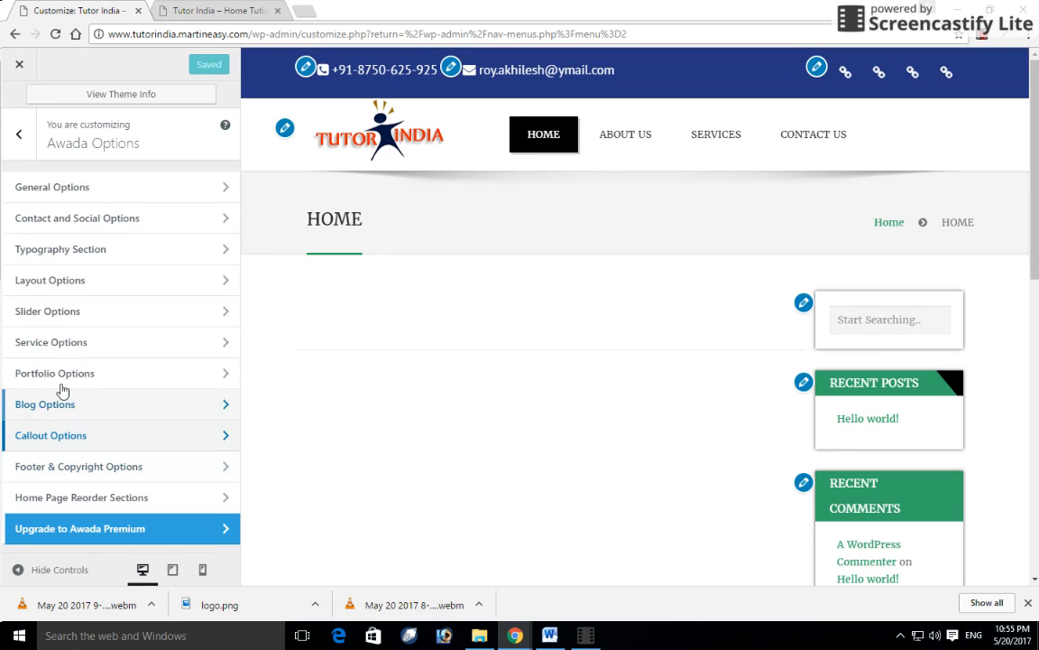
pyautogui.click(74, 194)
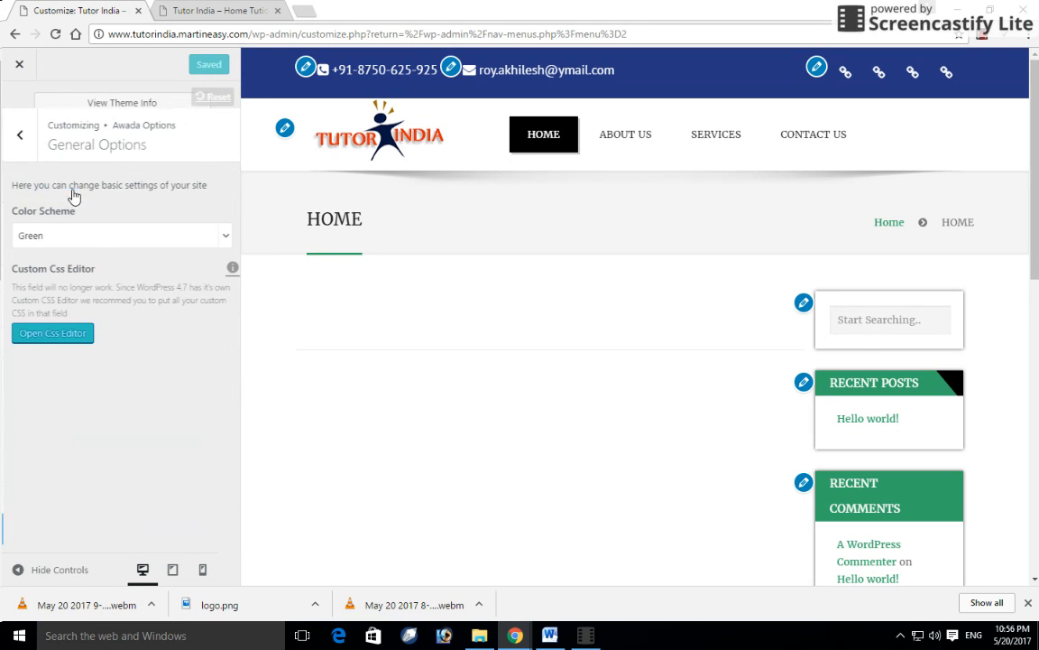
# - Look through Typography Options, then open and scroll through Layout Options
pyautogui.click(28, 150)
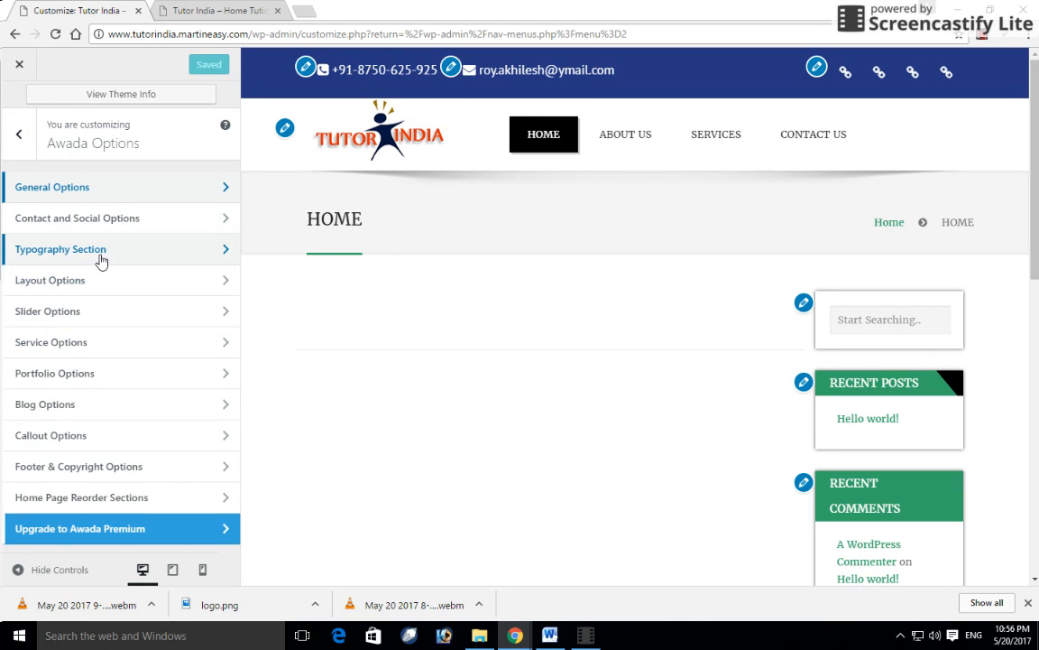
pyautogui.click(102, 260)
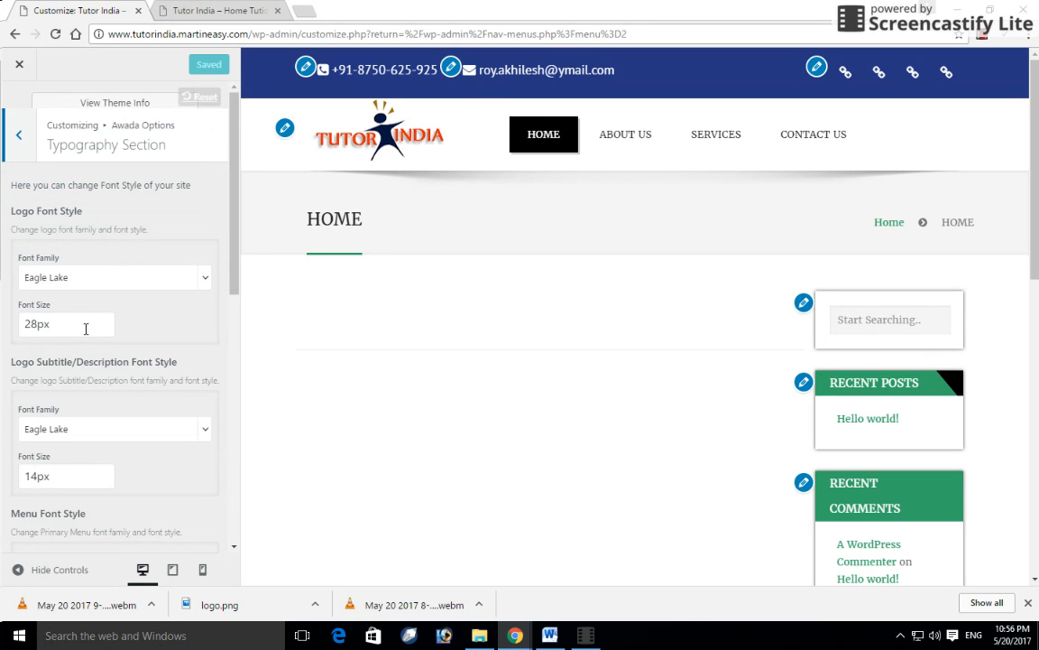
pyautogui.click(25, 155)
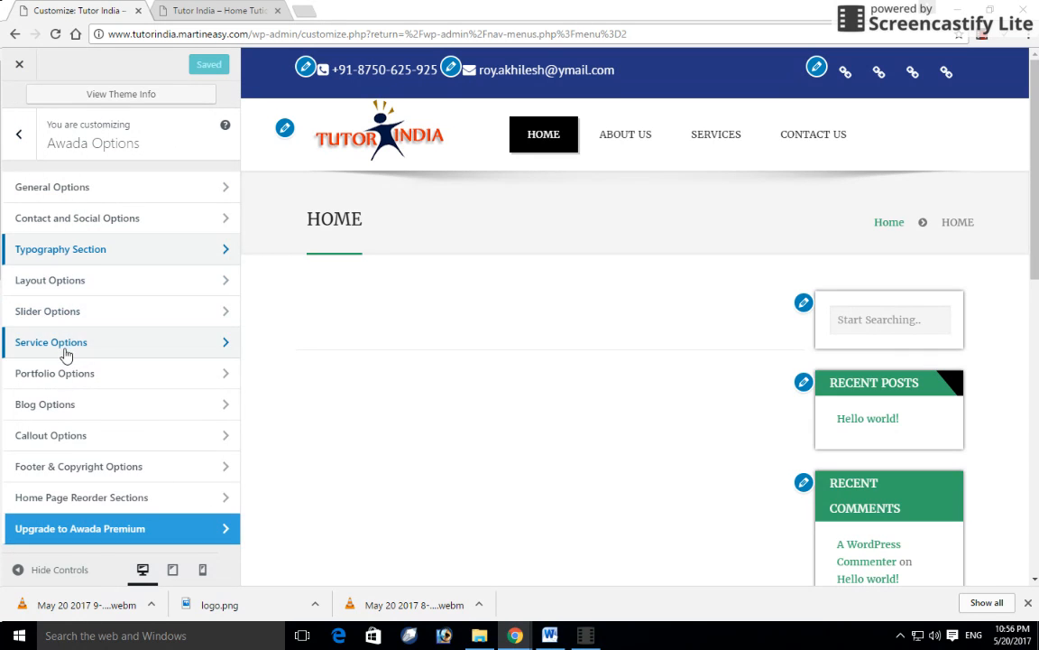
pyautogui.click(80, 285)
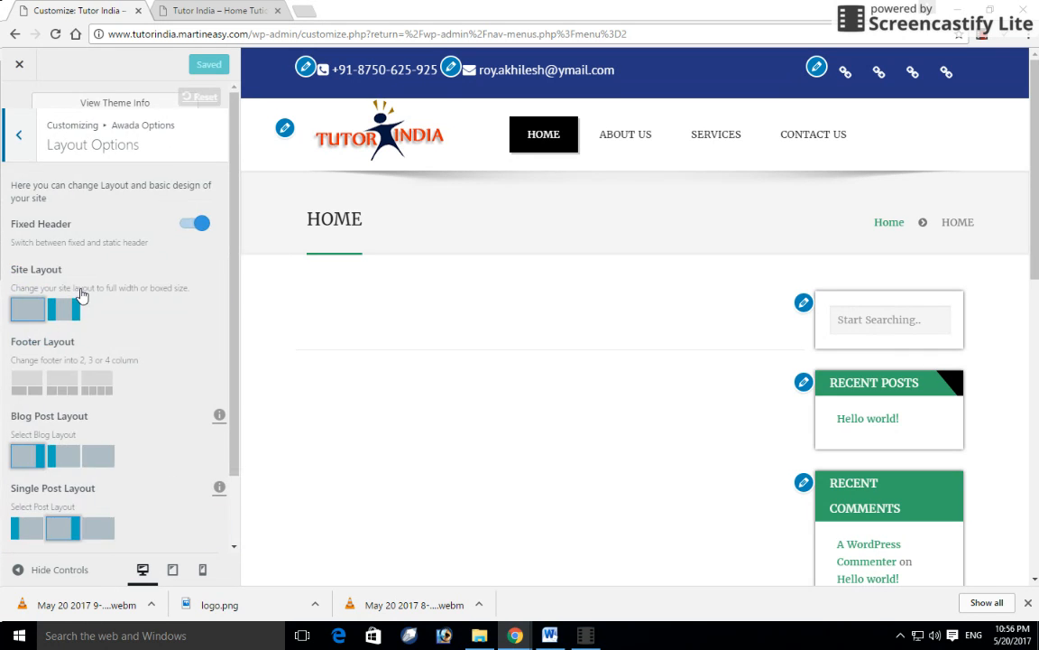
pyautogui.scroll(-1, 110, 305)
pyautogui.scroll(-1, 113, 311)
pyautogui.scroll(1, 99, 307)
pyautogui.scroll(-1, 85, 302)
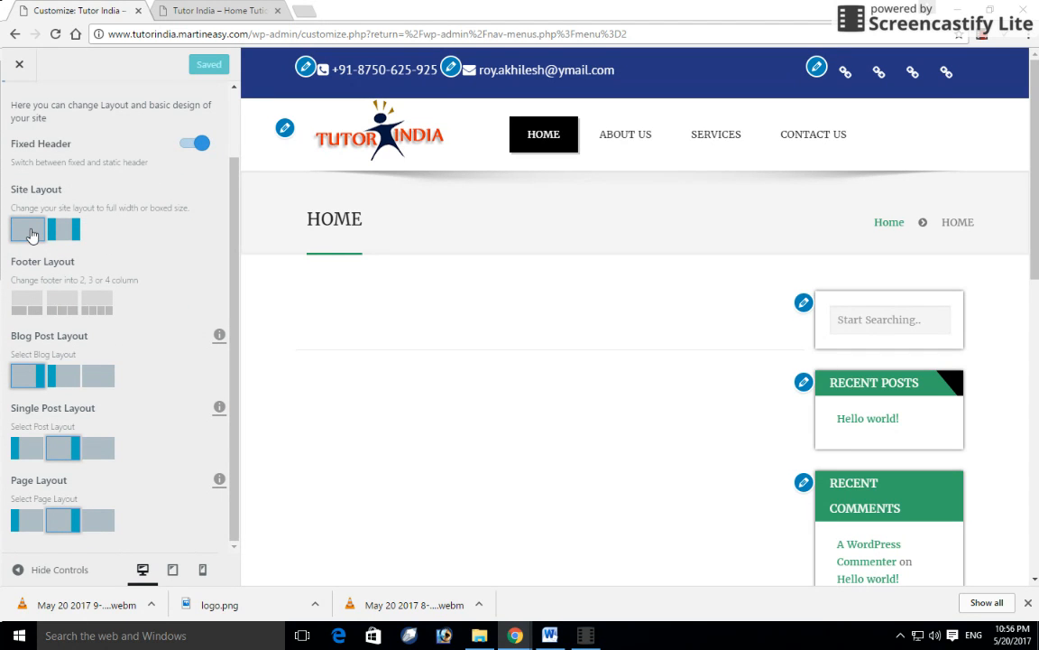
# - Set Blog Post, Single Post and Page layouts to full width and publish
pyautogui.click(100, 383)
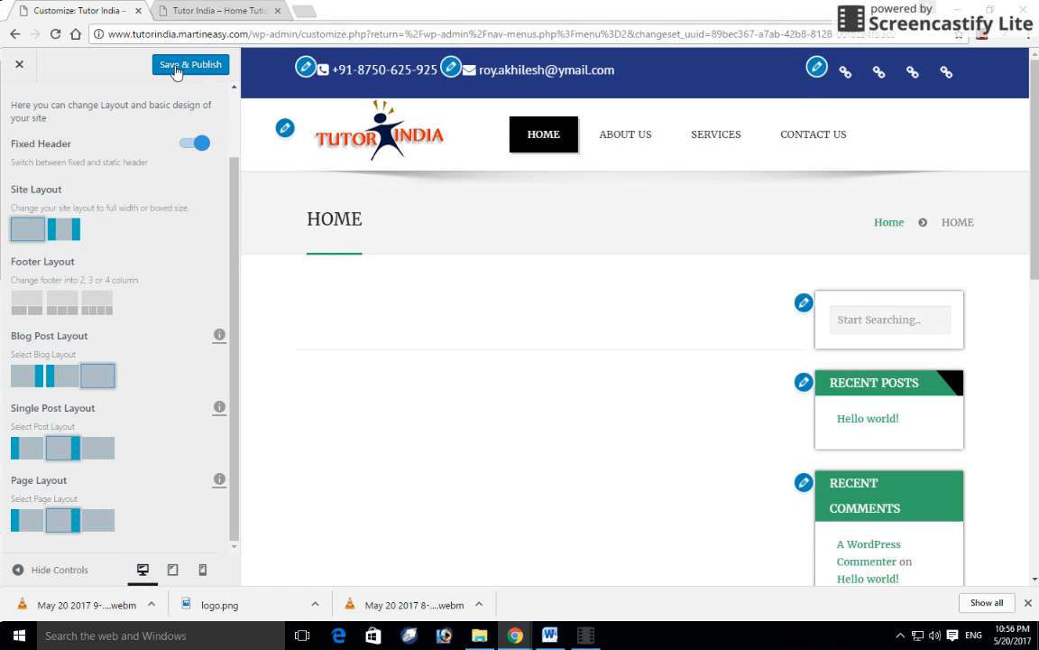
pyautogui.click(102, 451)
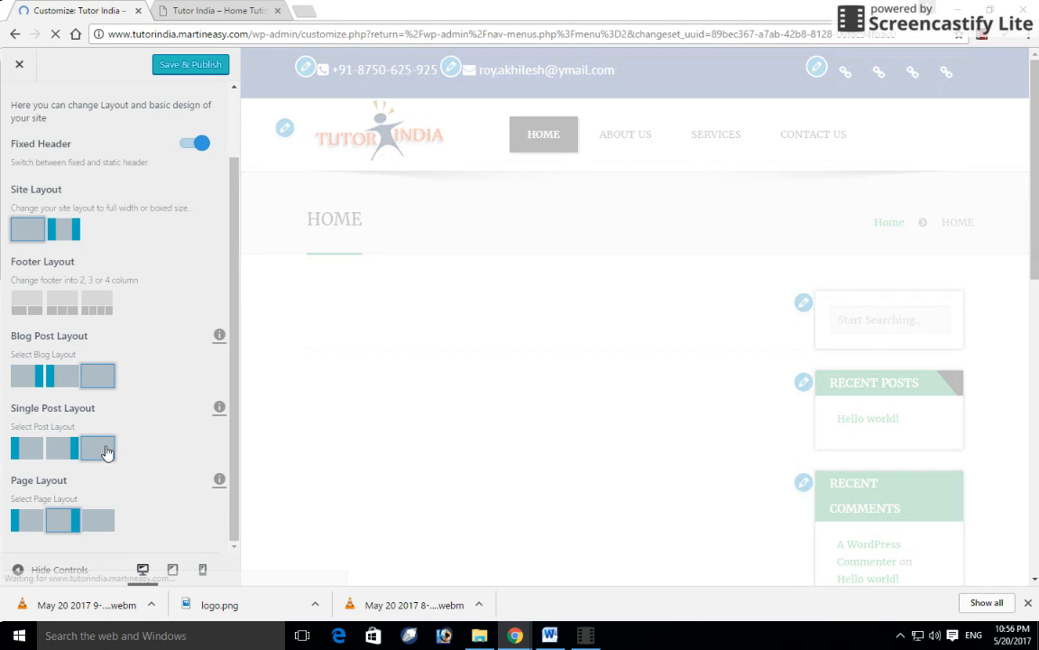
pyautogui.click(99, 526)
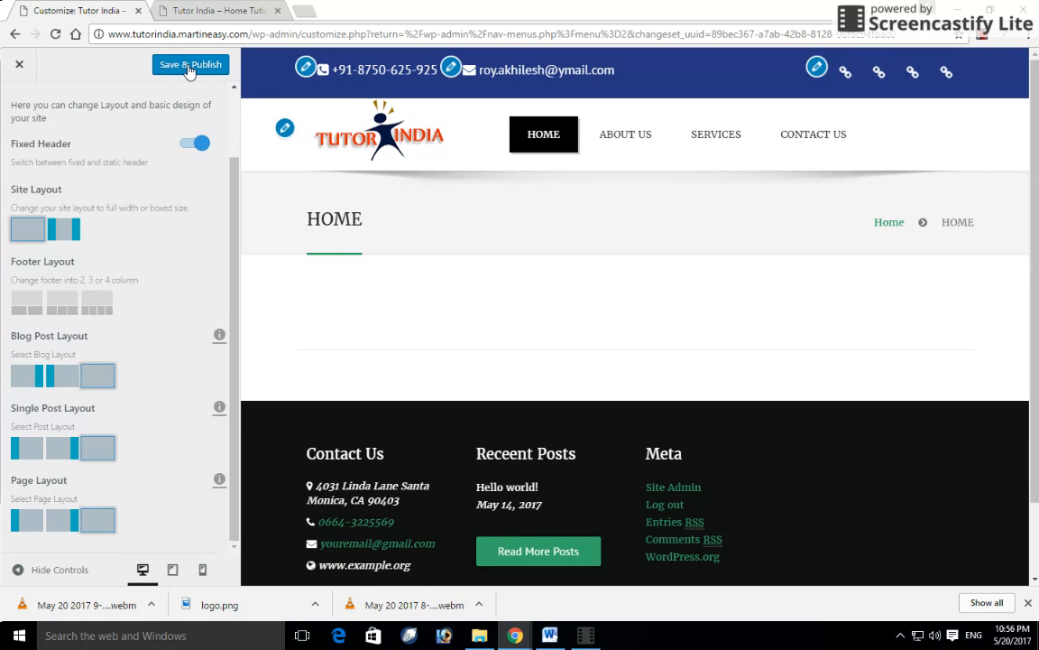
pyautogui.click(190, 66)
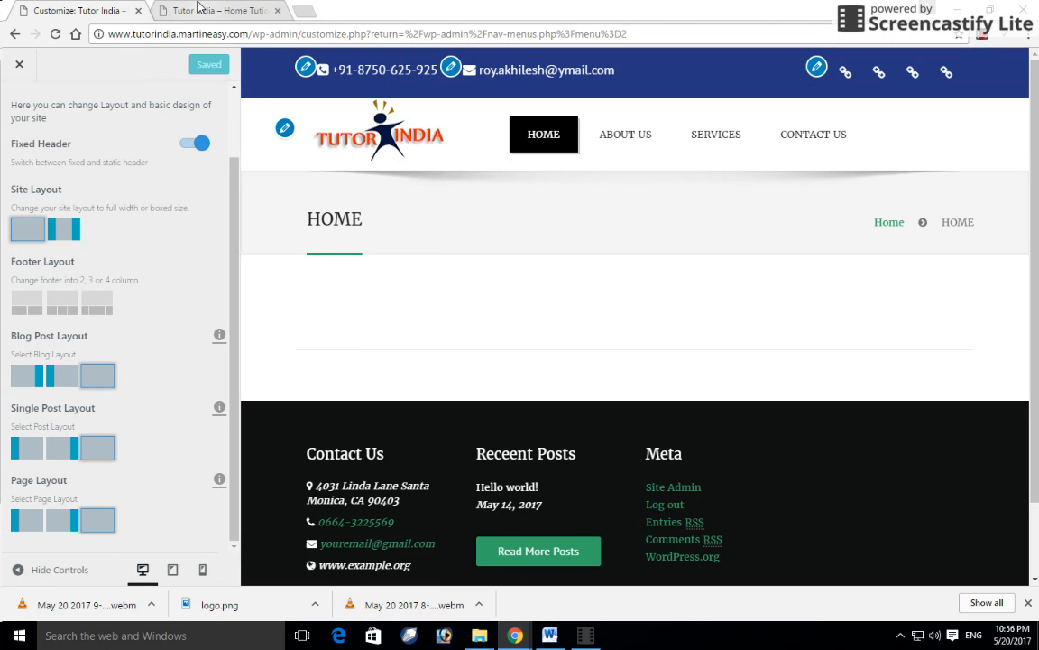
pyautogui.scroll(2, 97, 194)
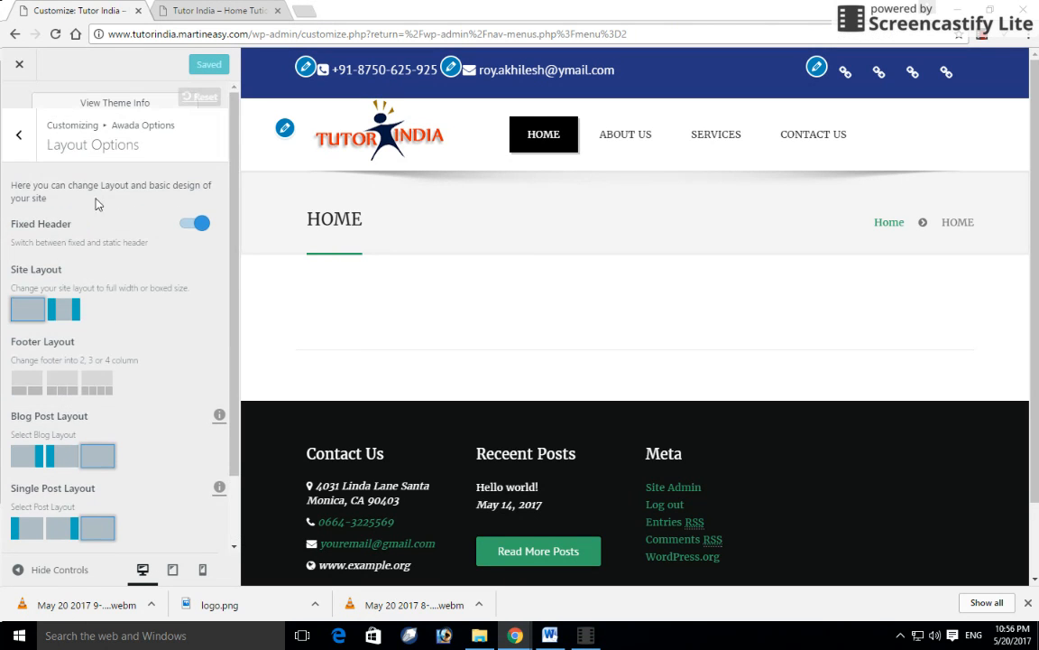
# - Recheck Contact and Social Options, close the Customizer and reload the live home page
pyautogui.click(19, 140)
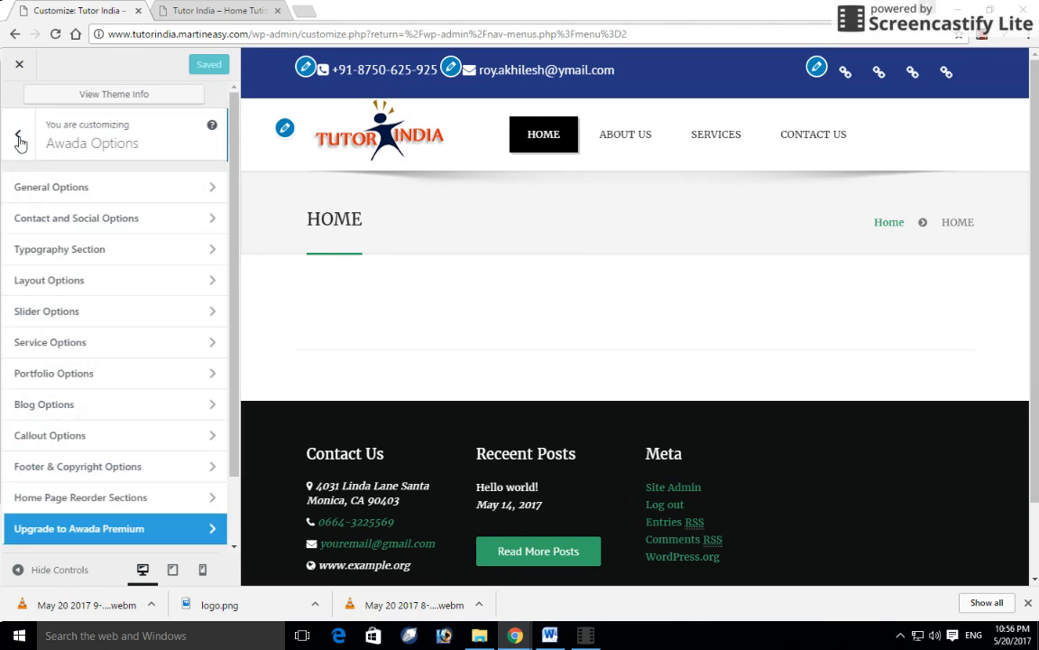
pyautogui.click(108, 221)
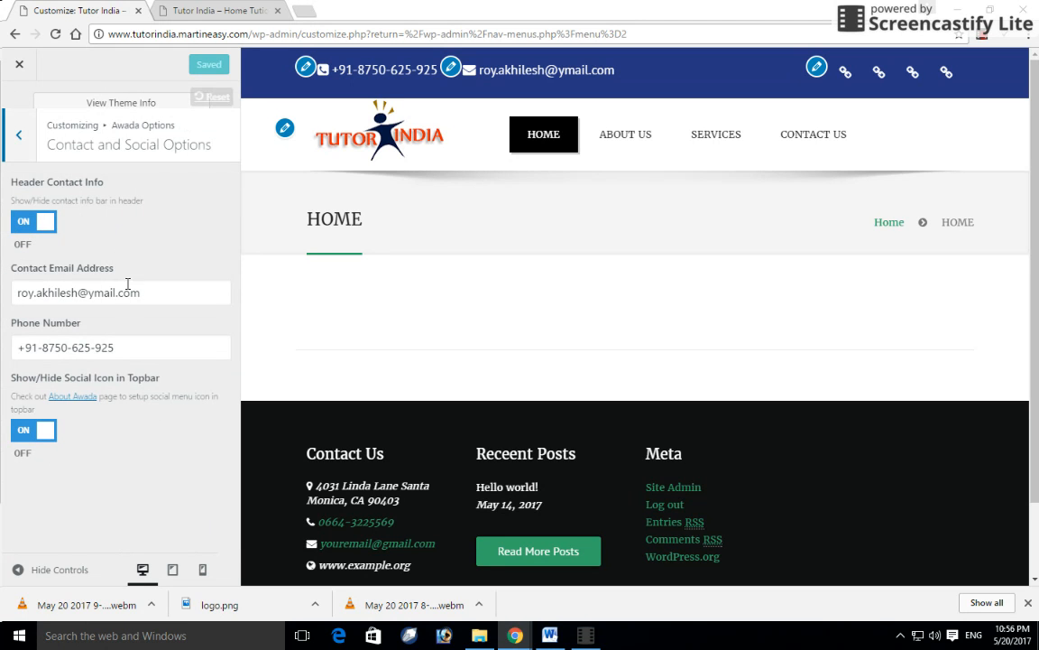
pyautogui.click(19, 140)
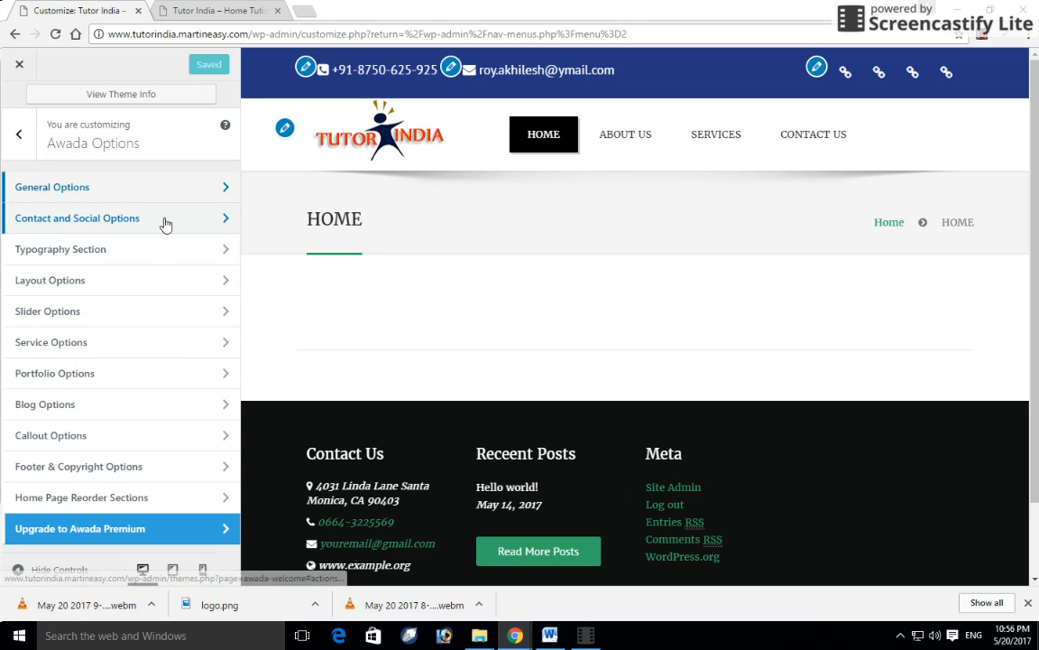
pyautogui.click(19, 64)
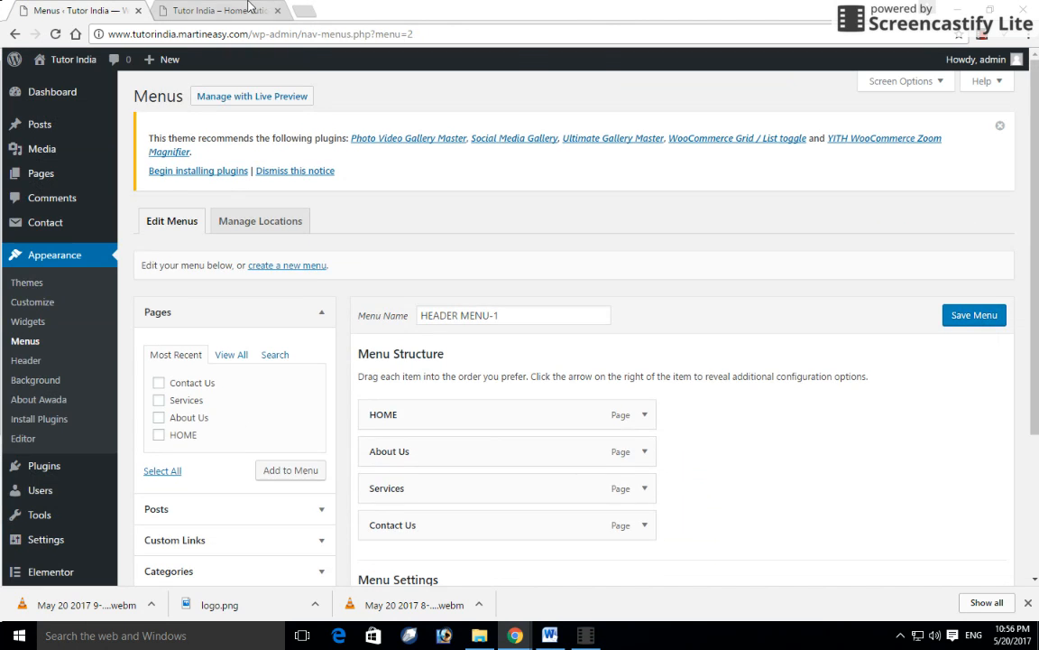
pyautogui.click(248, 6)
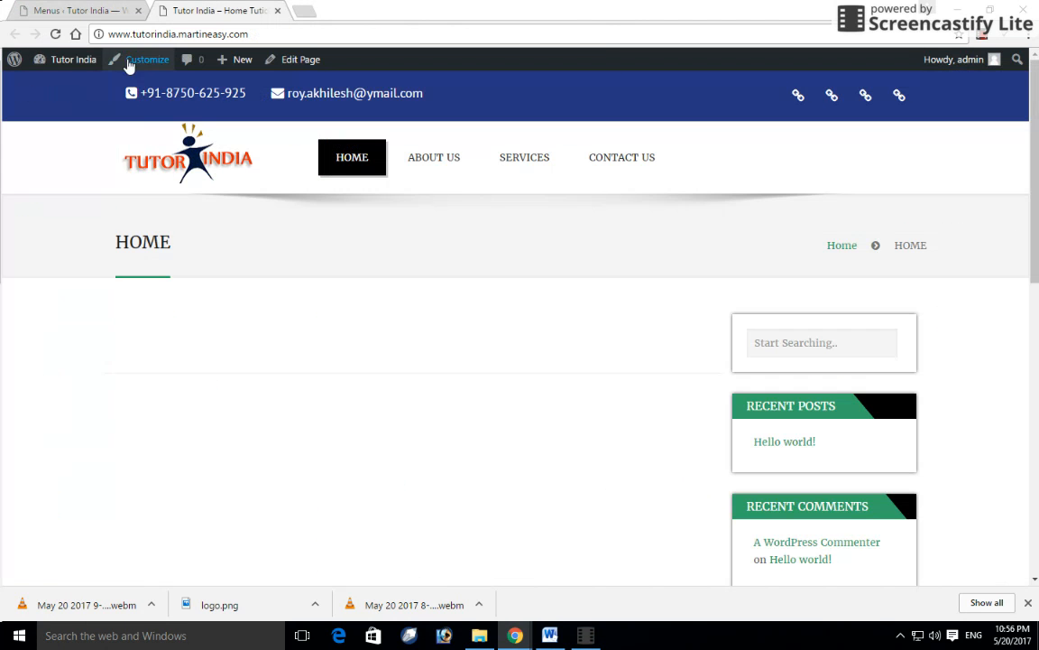
pyautogui.click(54, 36)
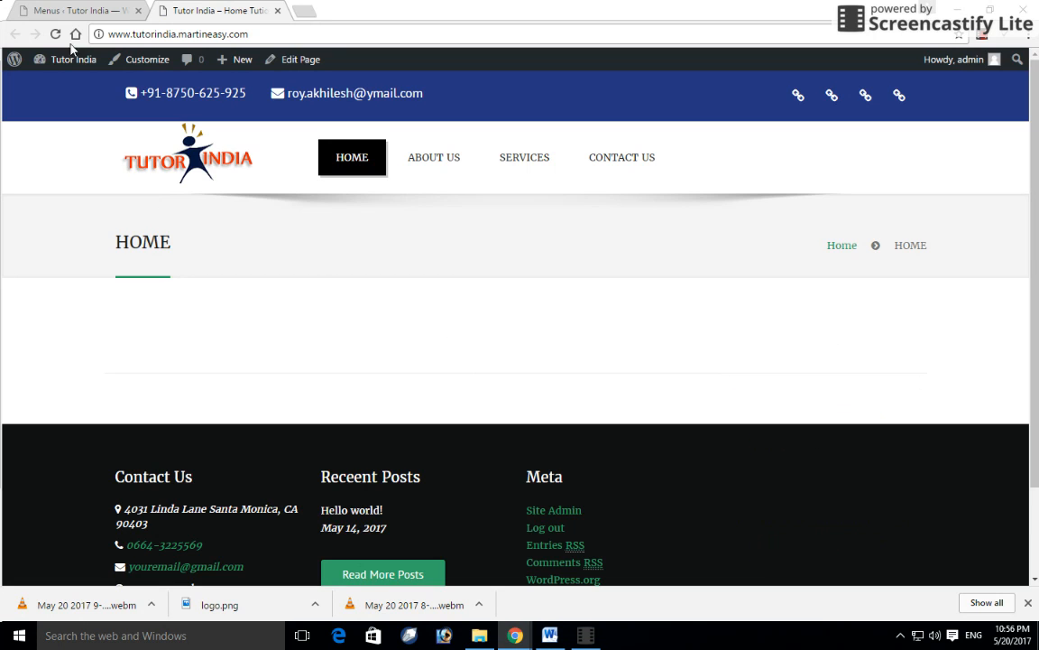
# - Open Pages > All Pages from the admin sidebar
pyautogui.click(86, 9)
pyautogui.scroll(-1, 292, 361)
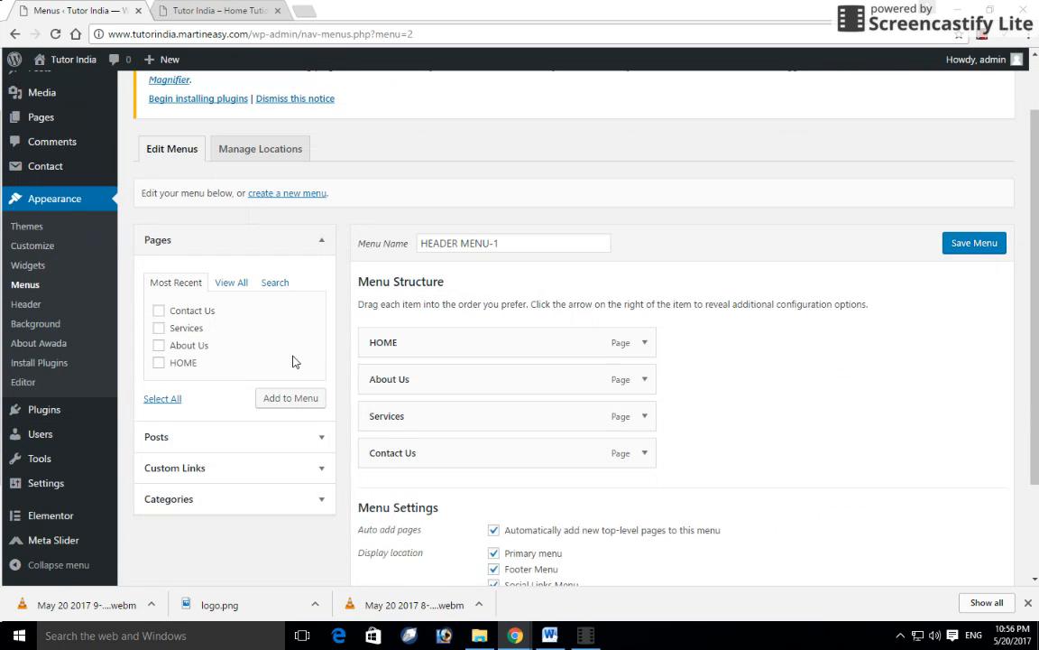
pyautogui.click(42, 119)
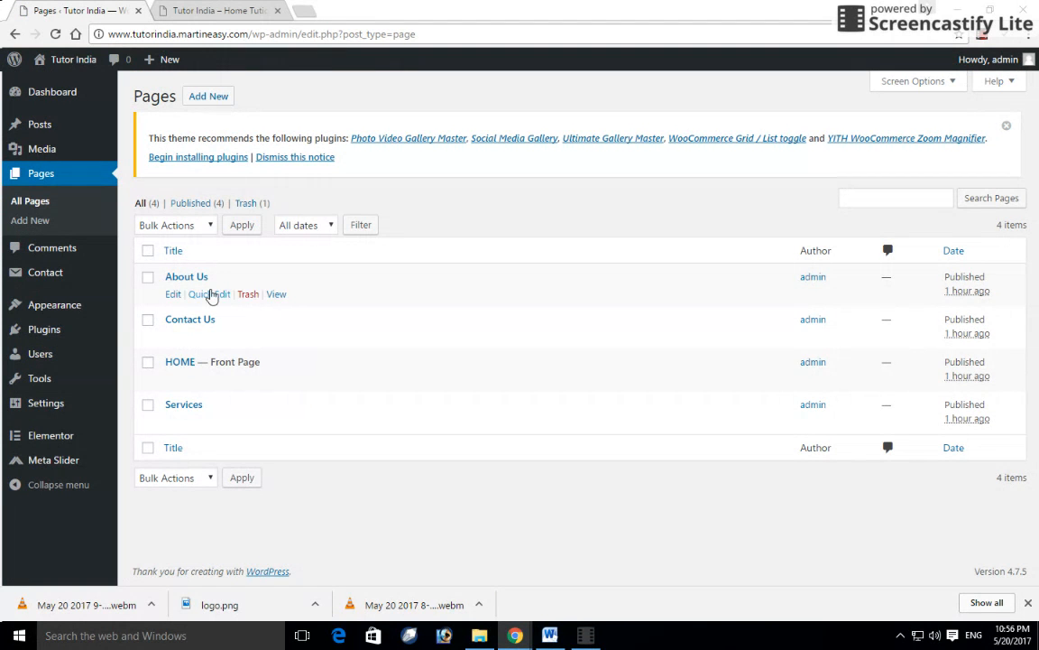
# - Edit the HOME page and launch it in Elementor, which fails with a content-area error
pyautogui.click(173, 380)
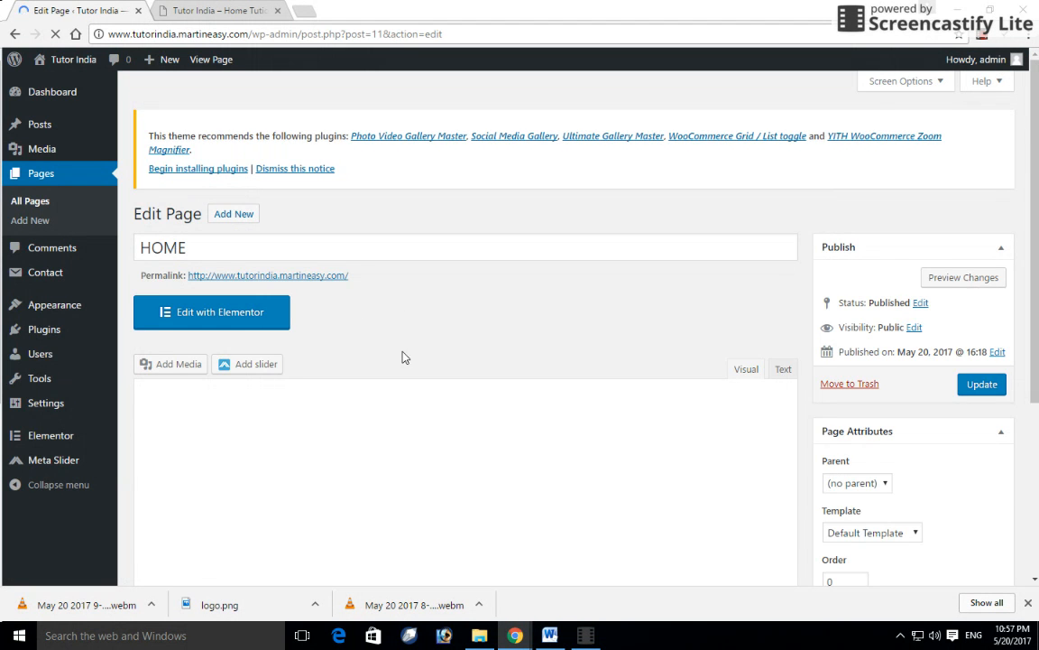
pyautogui.scroll(-2, 442, 361)
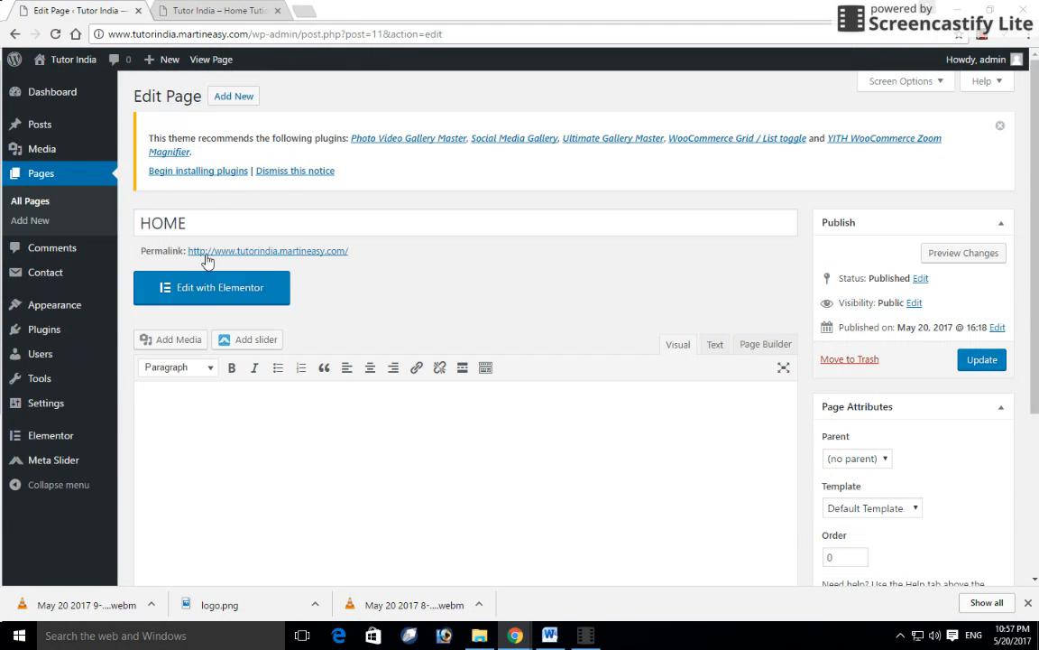
pyautogui.click(245, 294)
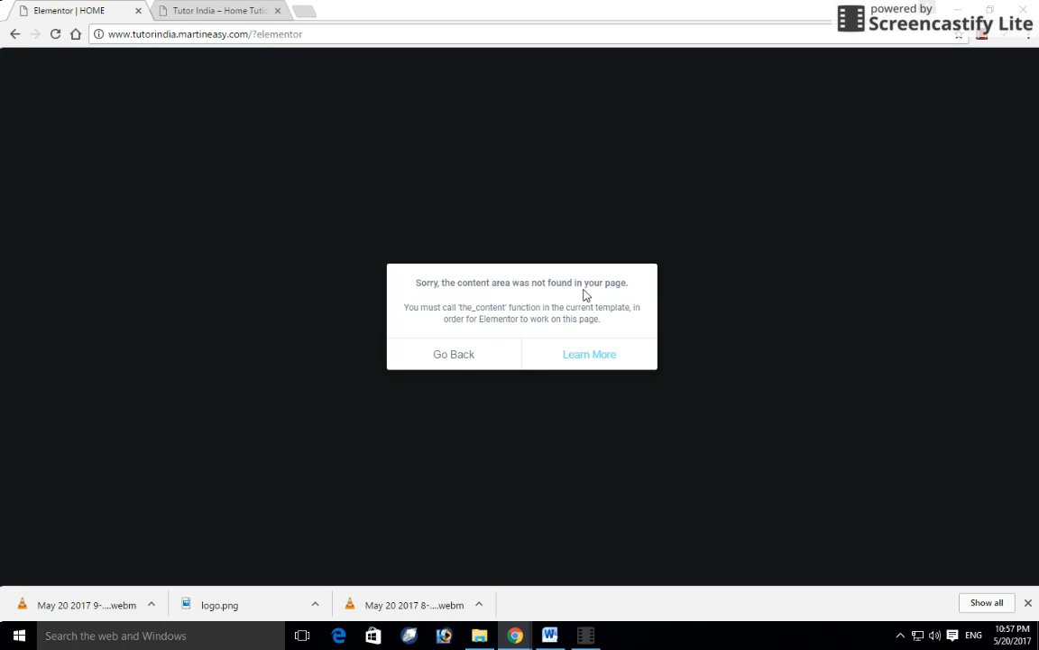
# - Leave the Elementor error, relaunch HOME in Elementor, and back out of the same error
pyautogui.click(465, 357)
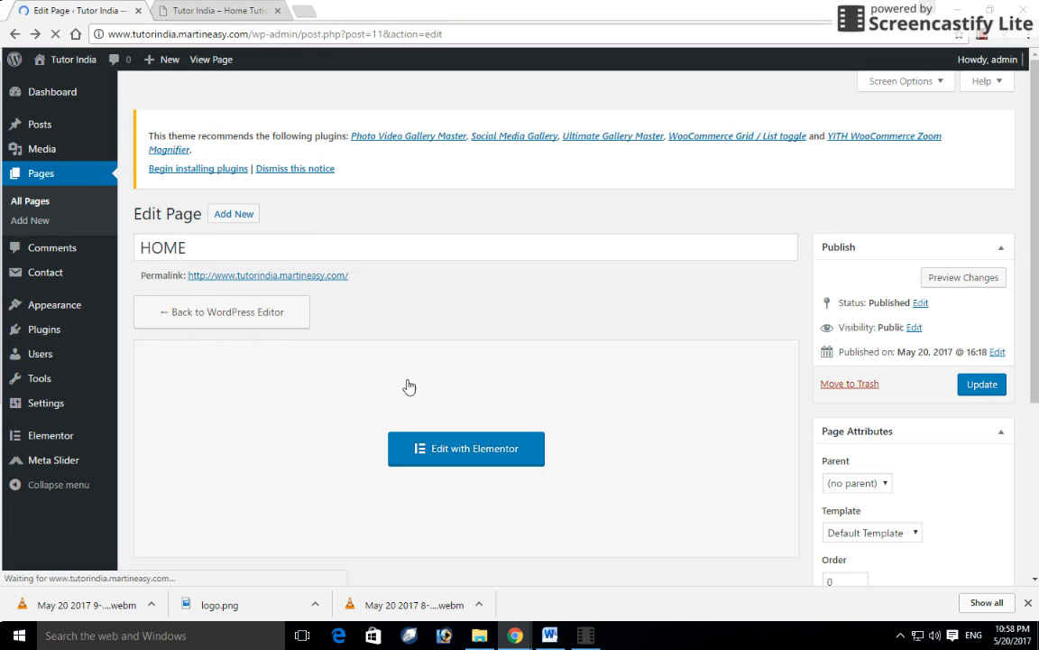
pyautogui.scroll(-2, 406, 385)
pyautogui.click(450, 308)
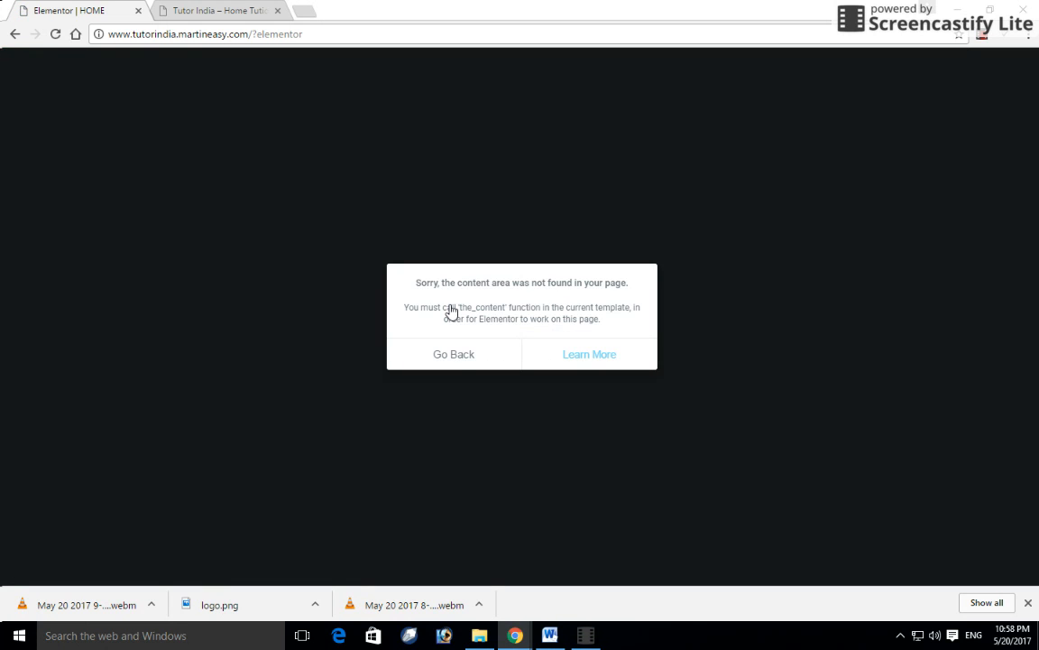
pyautogui.click(466, 356)
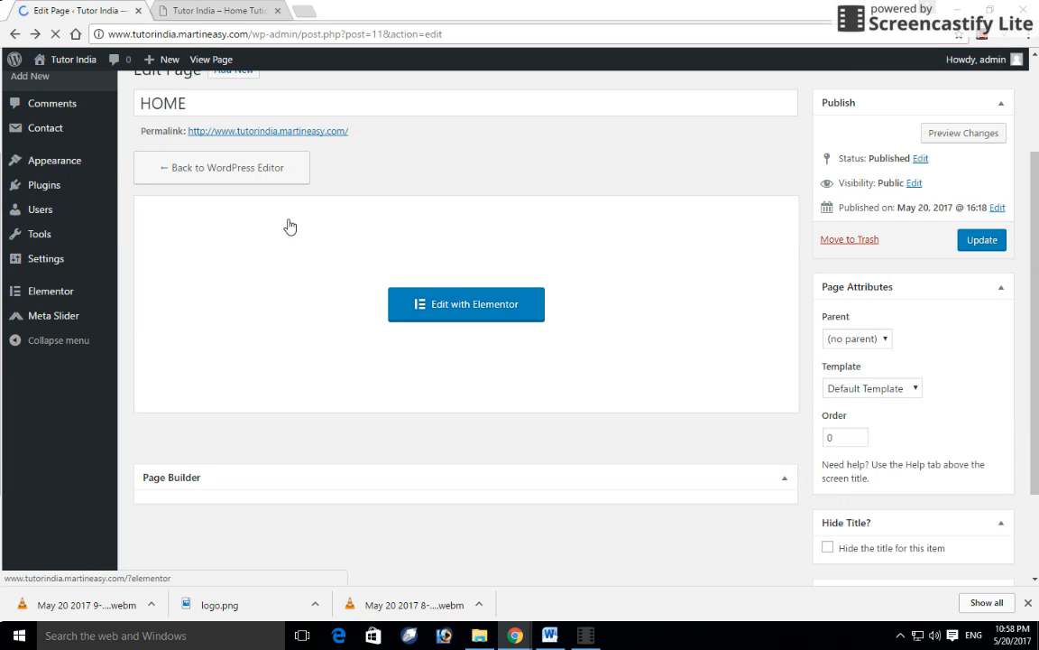
pyautogui.scroll(2, 304, 272)
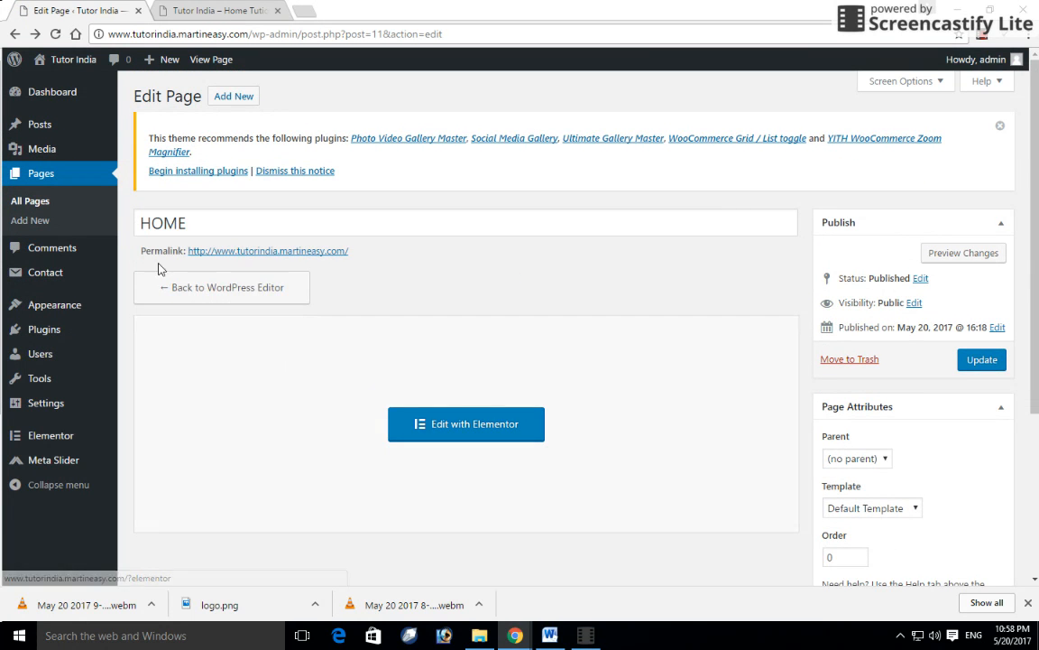
# - Return HOME to the WordPress editor, switch to Page Builder, and open its Layouts dialog
pyautogui.click(186, 294)
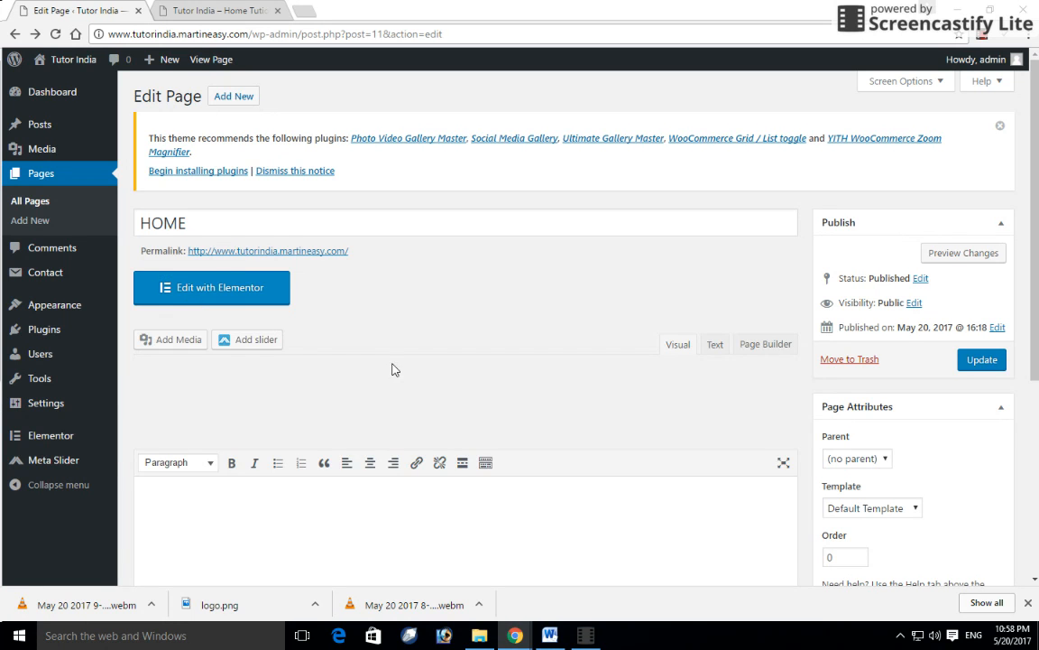
pyautogui.scroll(-1, 392, 369)
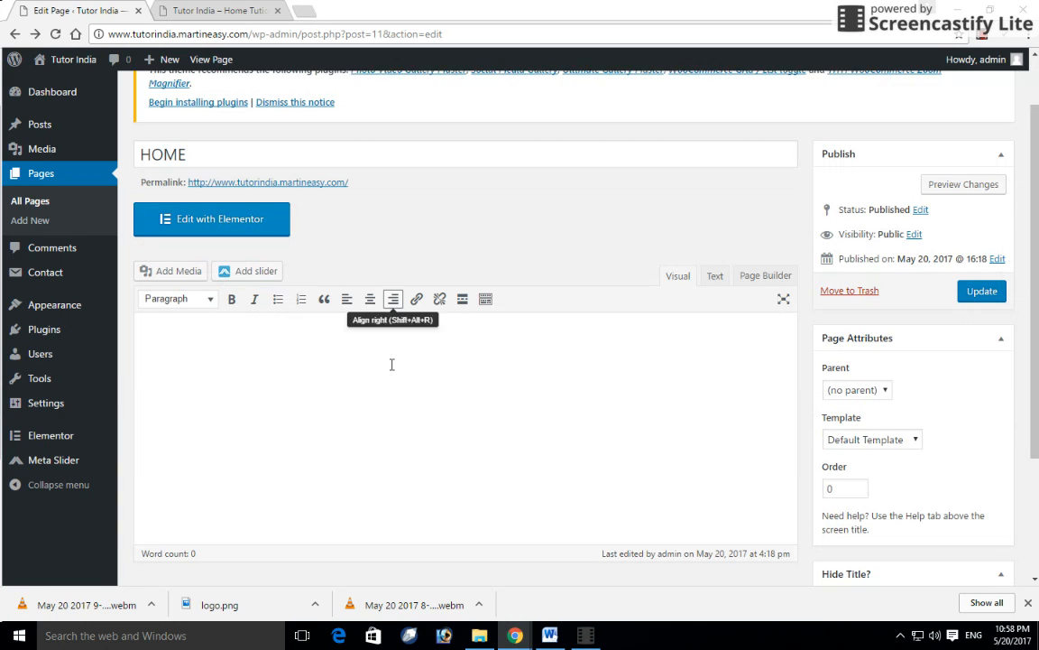
pyautogui.click(761, 276)
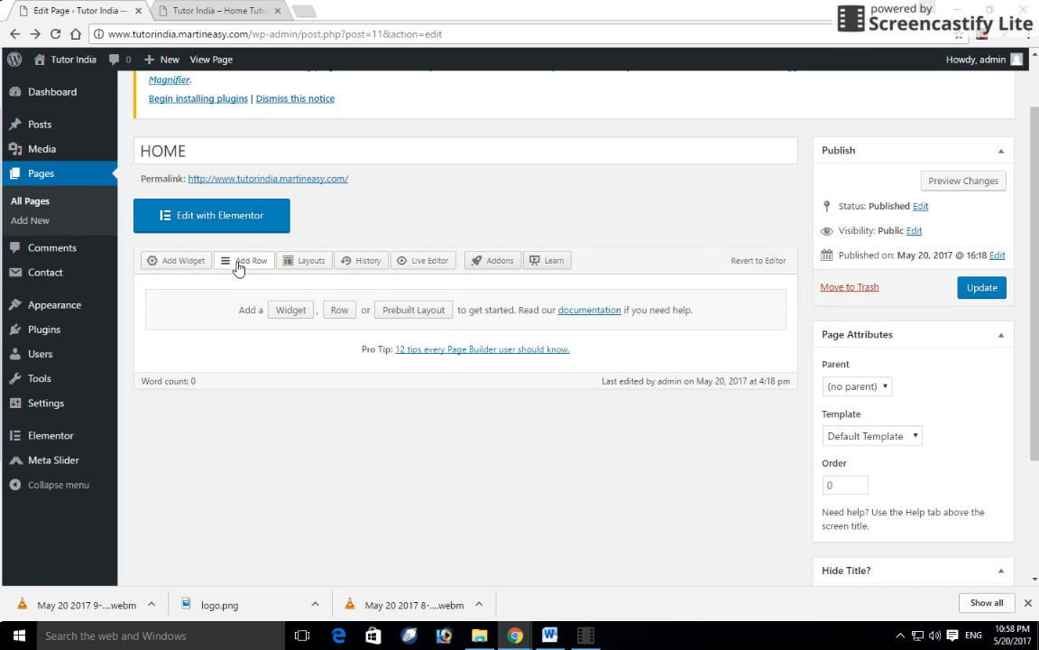
pyautogui.click(309, 261)
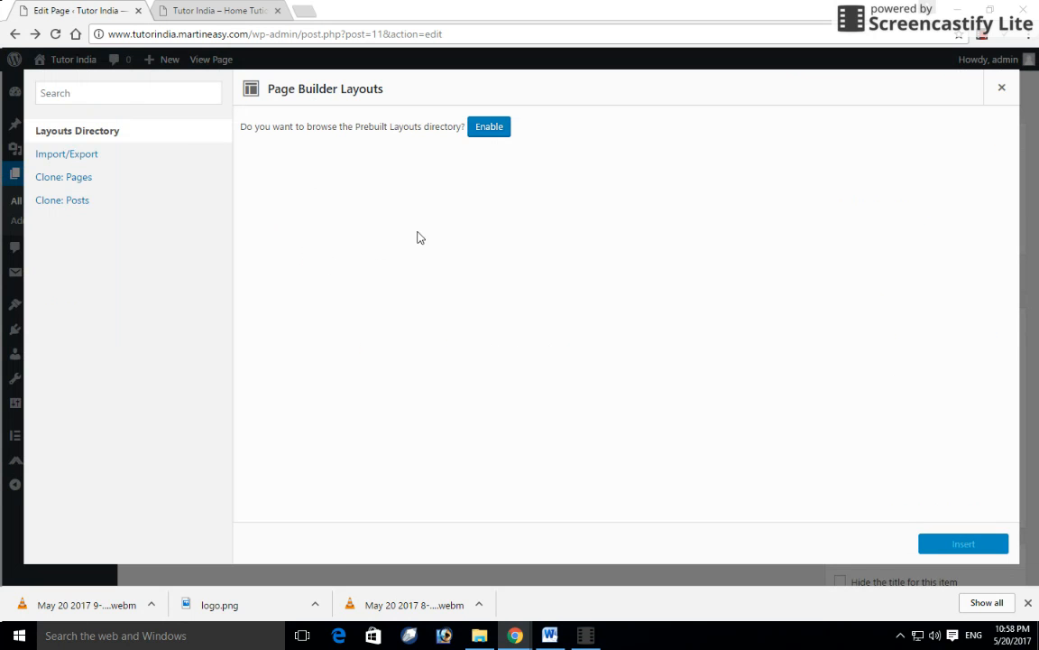
# - Enable the prebuilt Layouts Directory in the Page Builder Layouts dialog
pyautogui.click(93, 152)
pyautogui.click(81, 137)
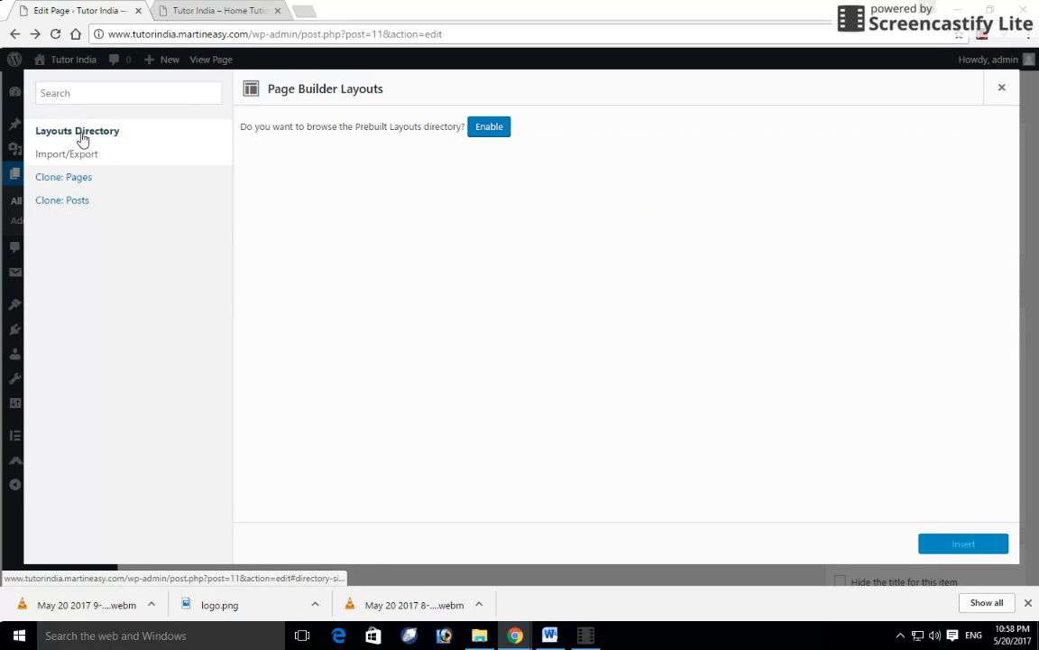
pyautogui.click(489, 131)
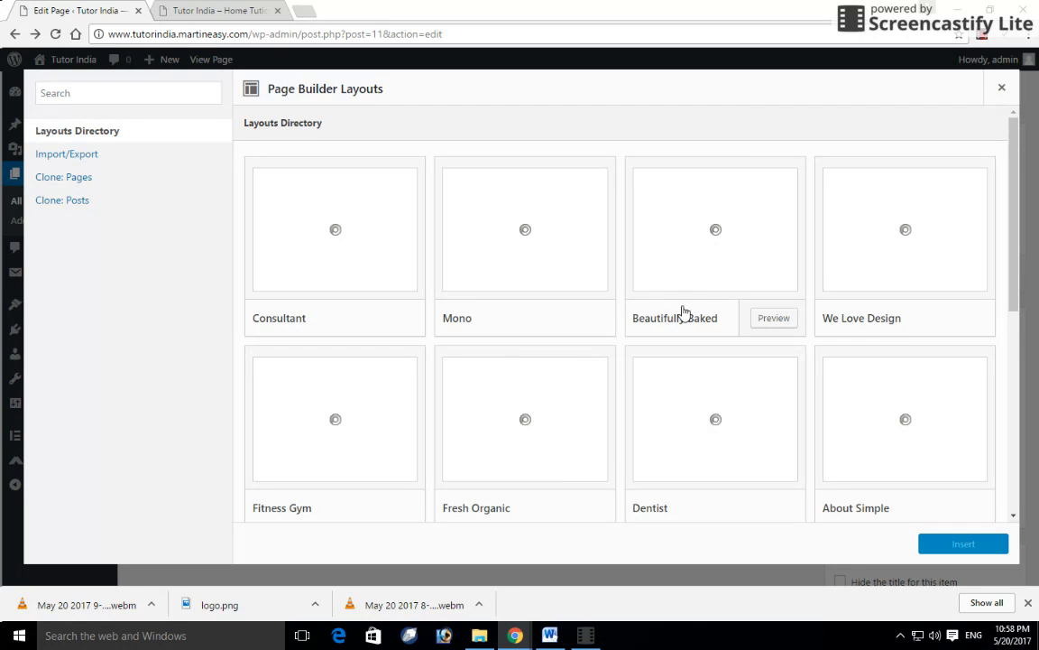
# - Browse the layouts grid, select the Mono layout and preview it in a new tab
pyautogui.scroll(-2, 535, 370)
pyautogui.scroll(-4, 535, 370)
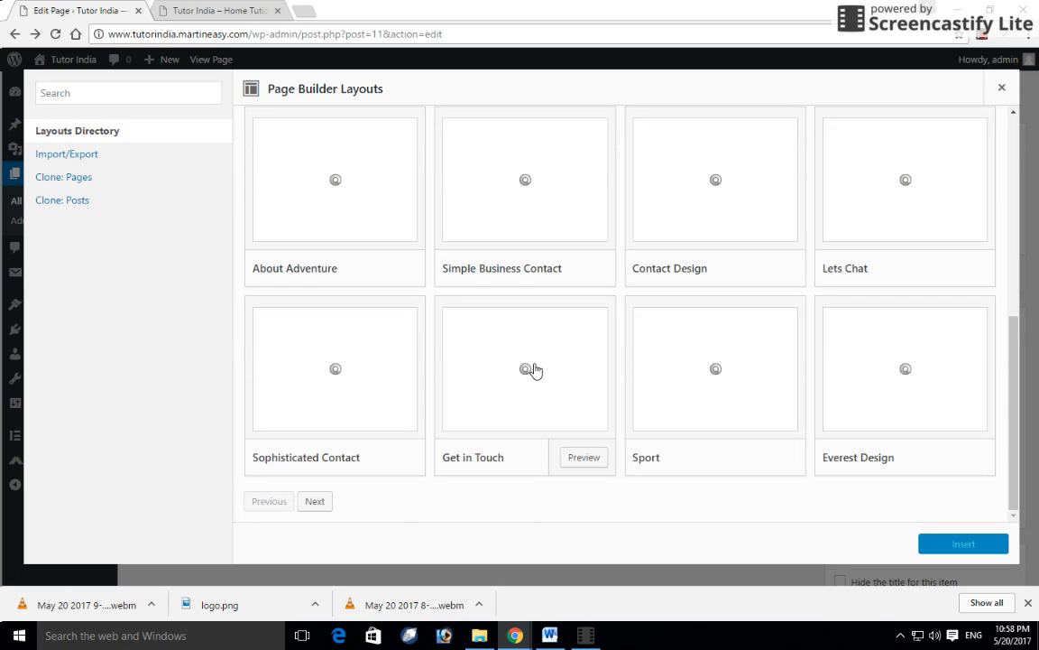
pyautogui.scroll(2, 571, 366)
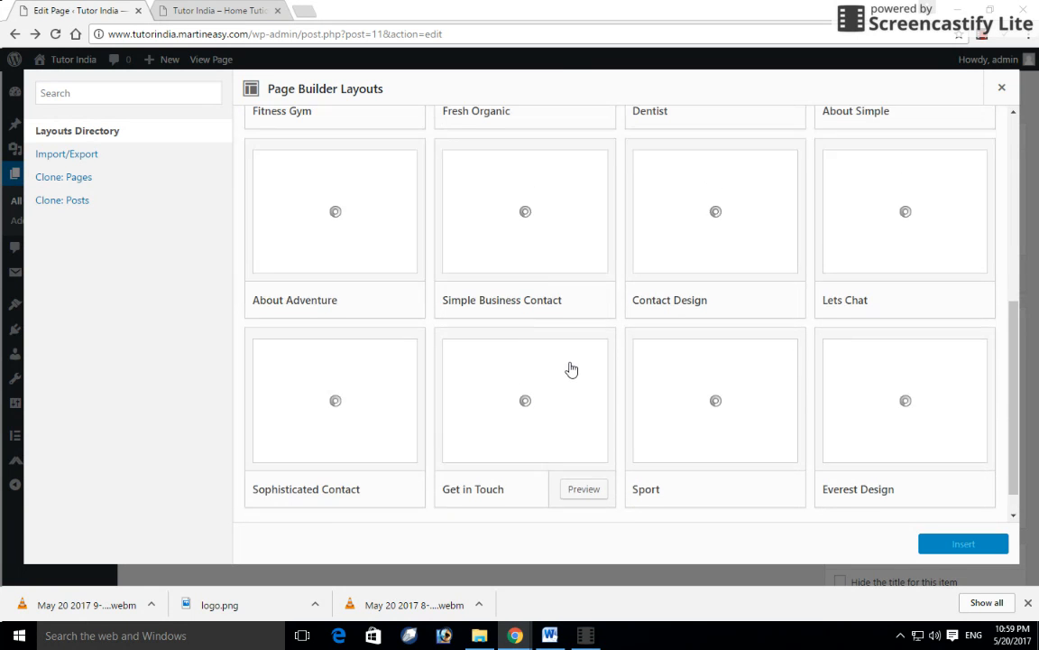
pyautogui.scroll(-1, 571, 366)
pyautogui.scroll(5, 571, 368)
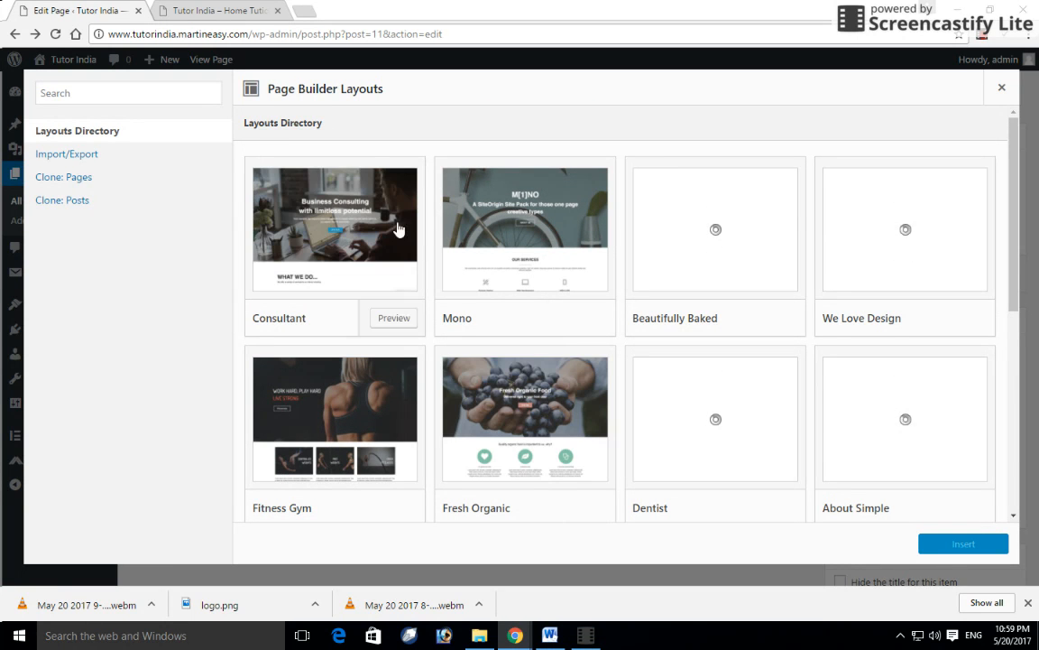
pyautogui.scroll(-1, 554, 233)
pyautogui.scroll(-2, 557, 234)
pyautogui.scroll(3, 554, 234)
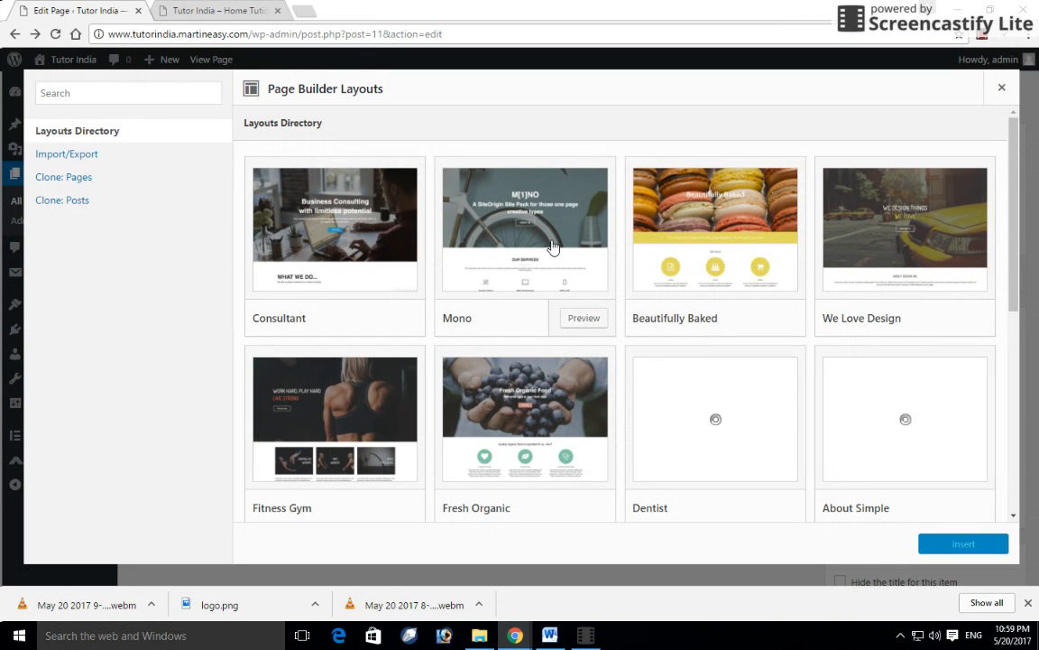
pyautogui.click(541, 240)
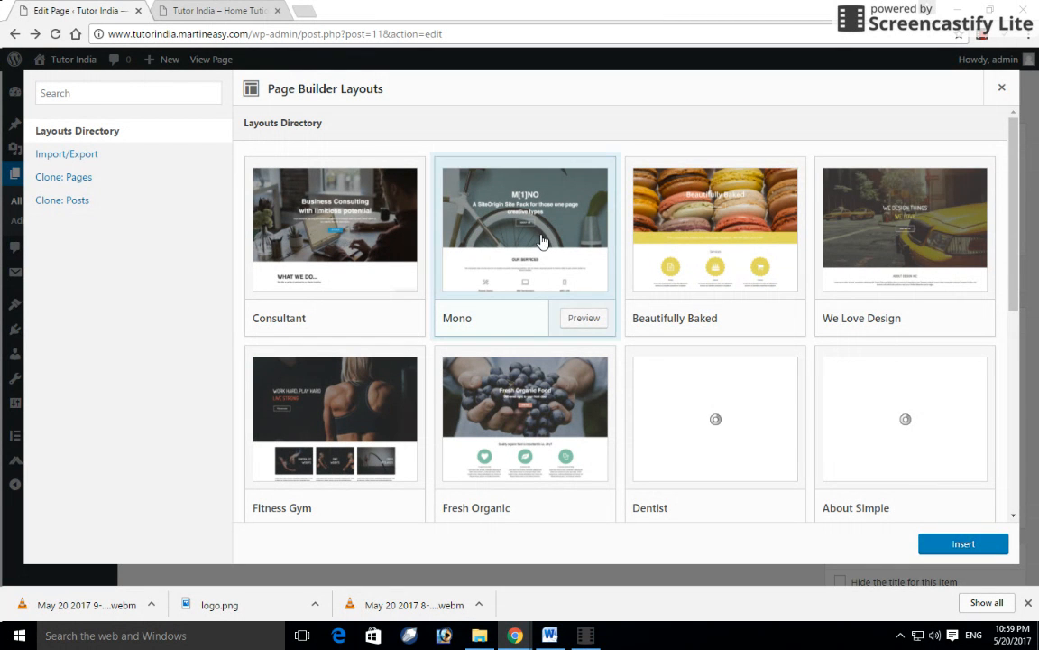
pyautogui.click(583, 320)
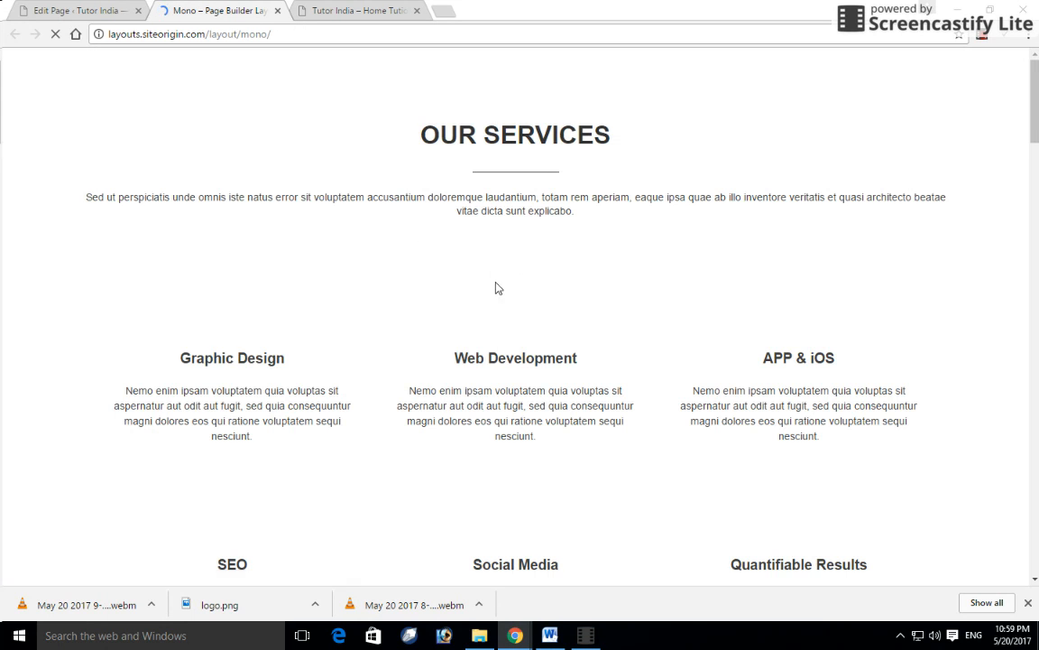
# - Close the newsletter signup popup, scroll the Mono layout demo, then return to the HOME editor
pyautogui.scroll(-10, 532, 305)
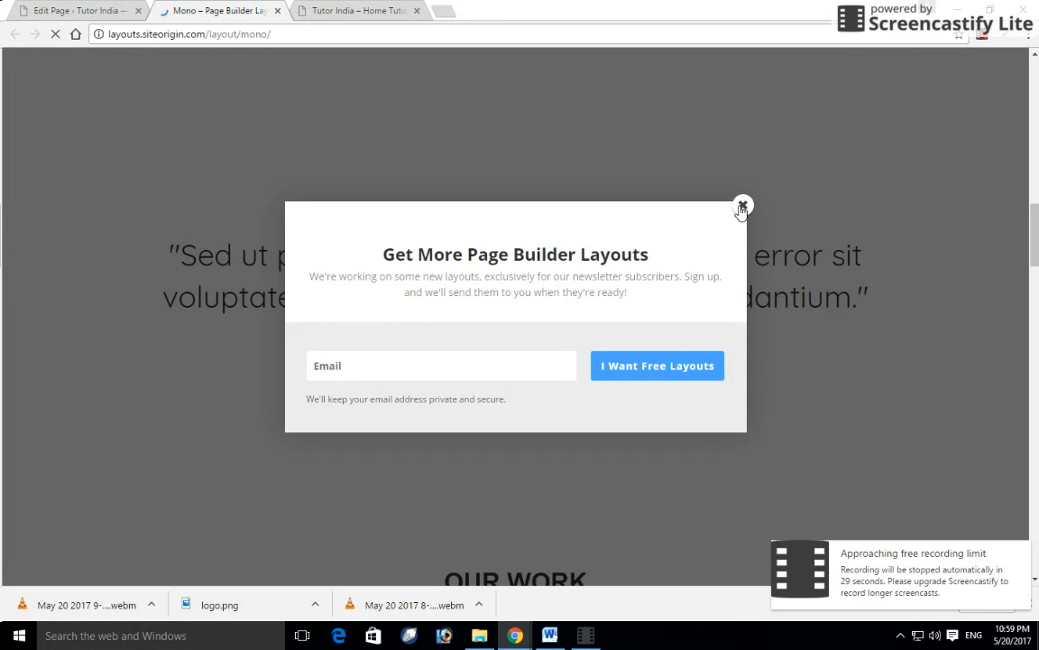
pyautogui.click(742, 206)
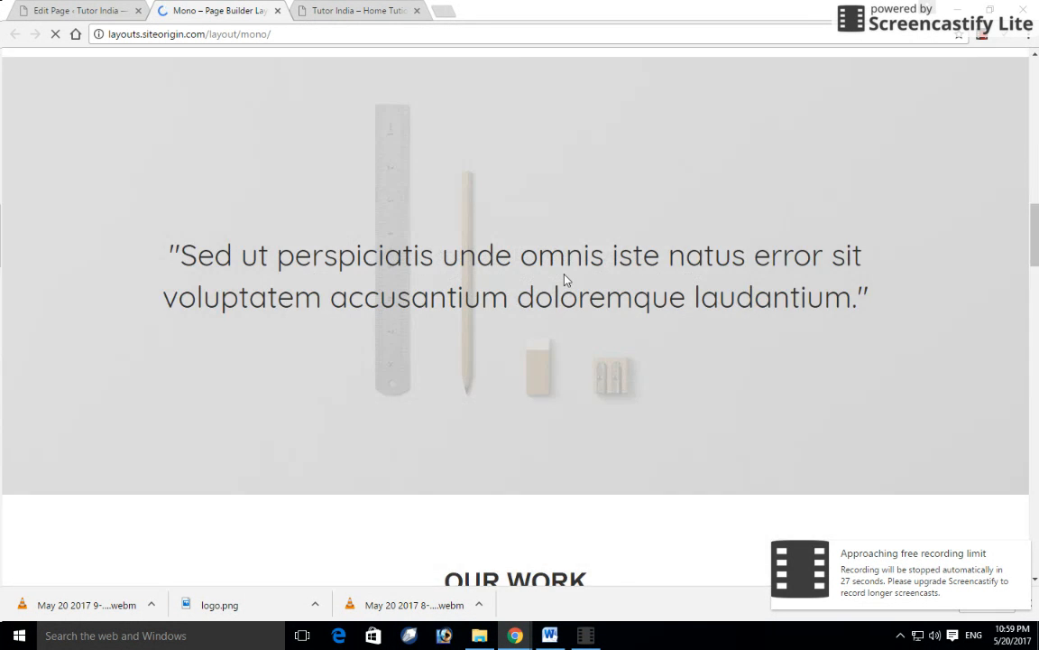
pyautogui.scroll(-5, 545, 288)
pyautogui.scroll(-10, 538, 291)
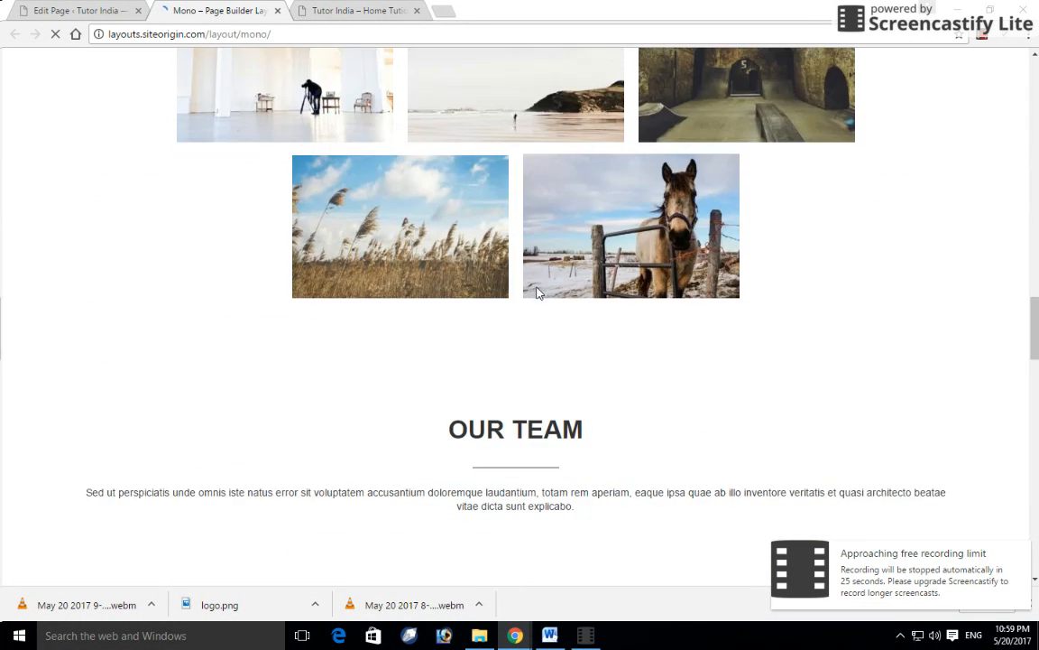
pyautogui.scroll(7, 538, 293)
pyautogui.scroll(5, 539, 294)
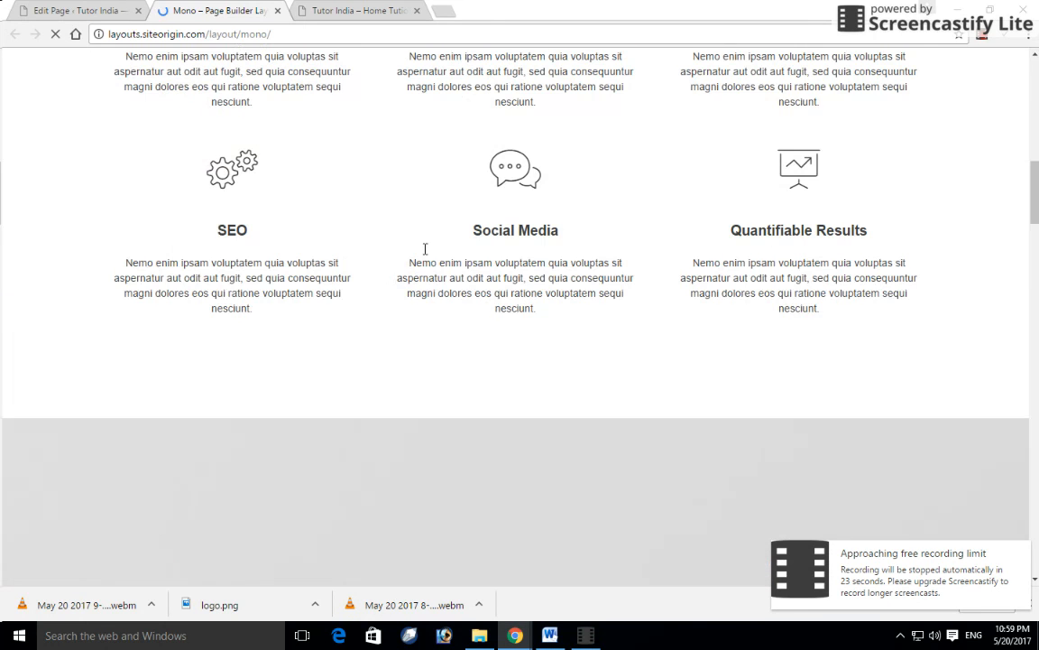
pyautogui.click(57, 10)
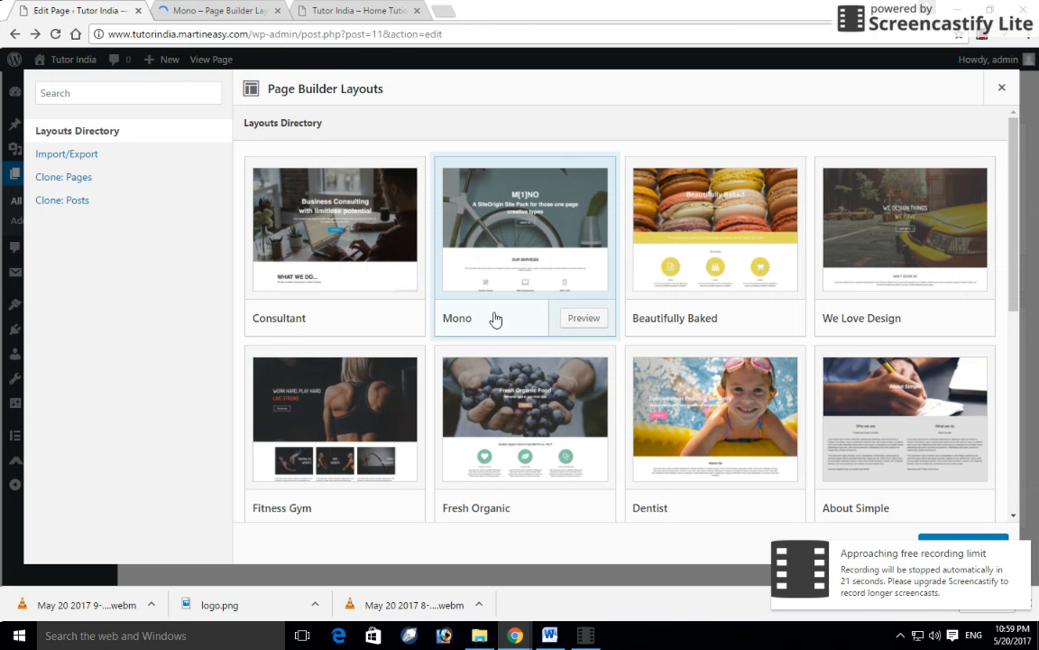